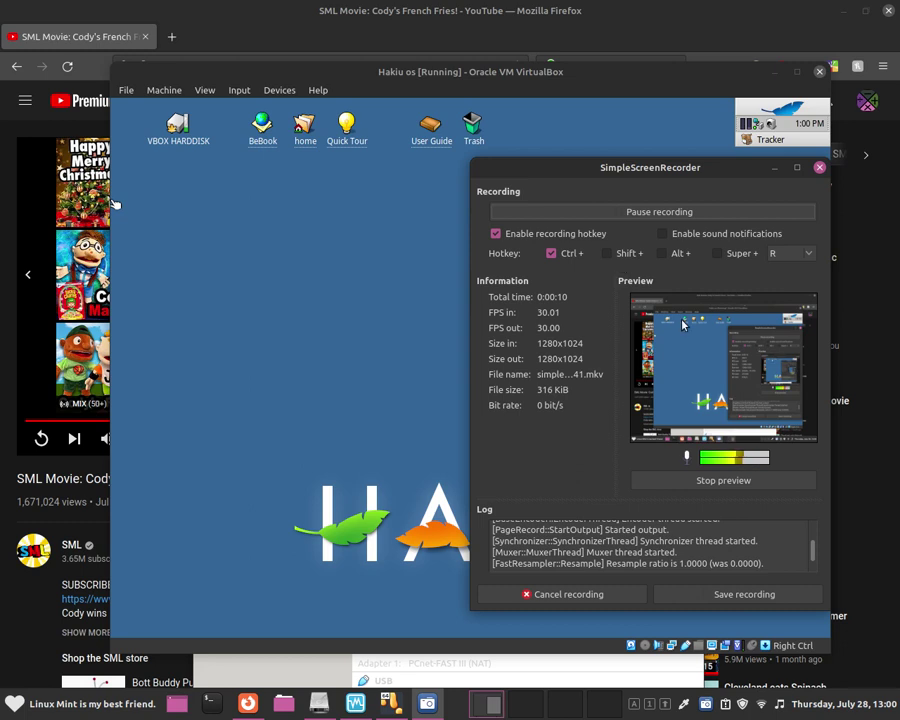
Bring the Haiku VirtualBox window in front of SimpleScreenRecorder
click(442, 305)
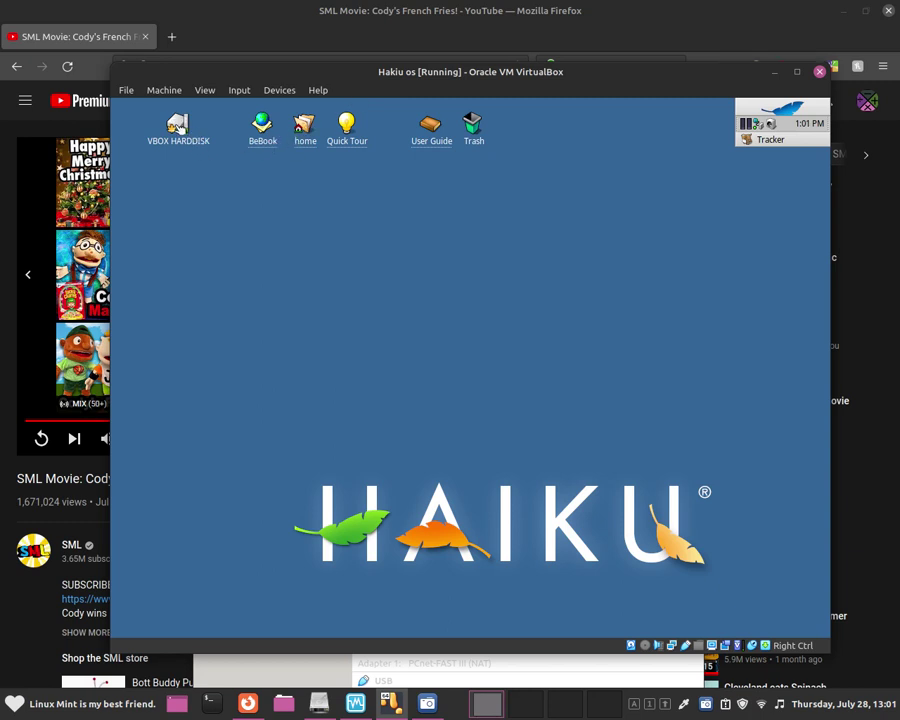
Open the VBOX HARDDISK disk window, shift it right, and show its Icon view size choices
double_click(178, 125)
drag(297, 156, 304, 156)
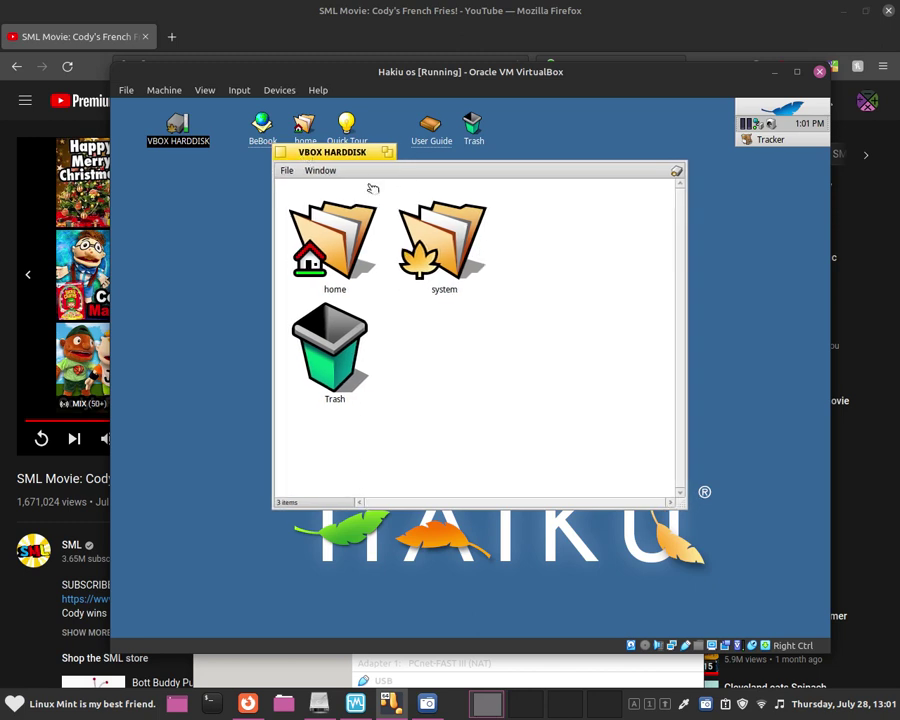
click(322, 171)
mouse_move(330, 185)
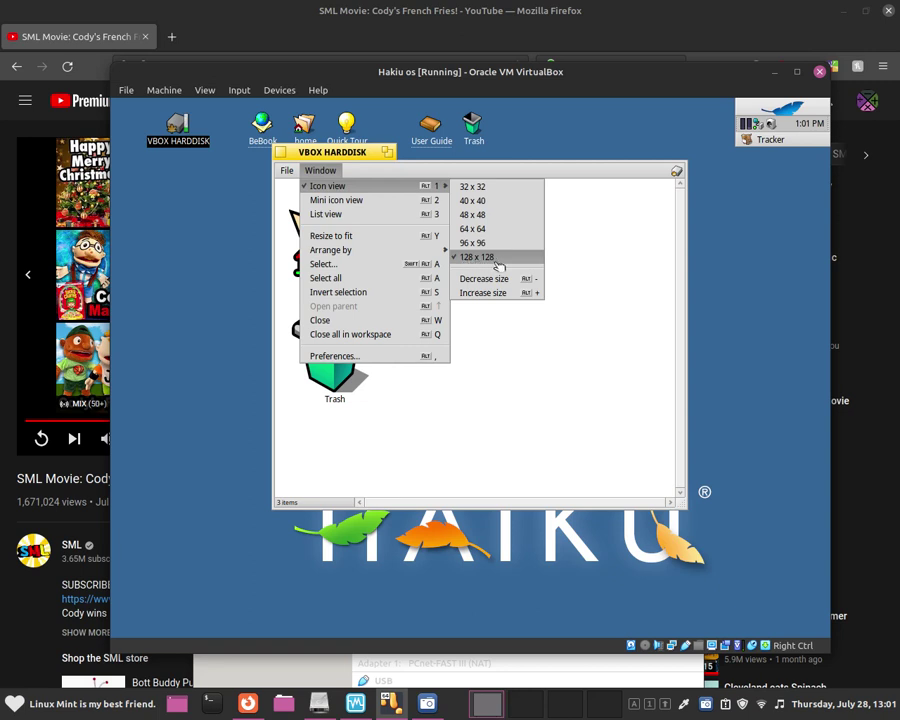
Close the icon-size choices, keeping large icons, and select home, system and Trash in turn
click(629, 241)
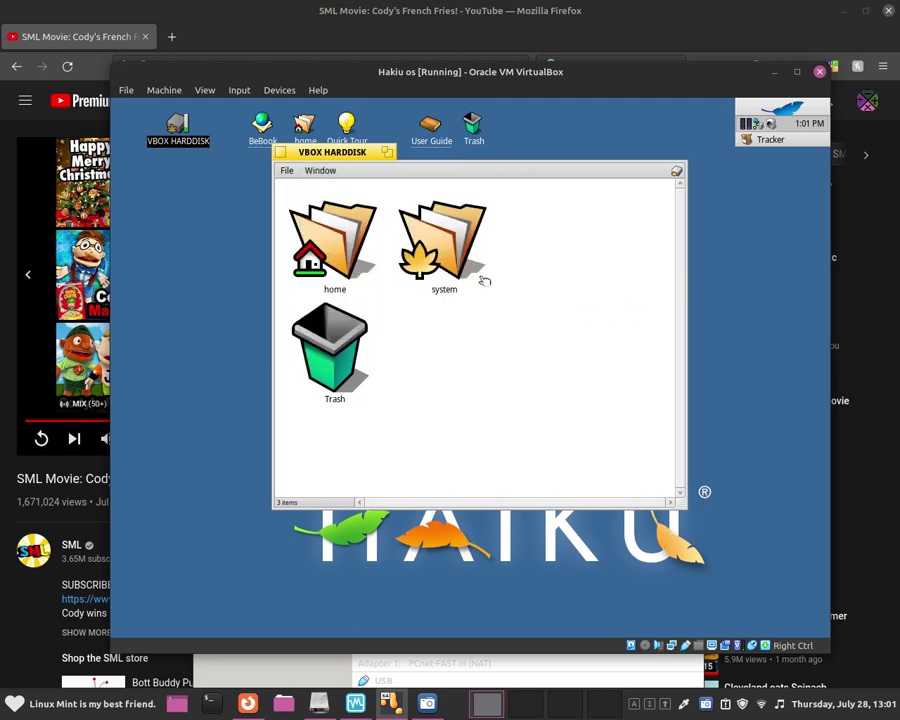
click(362, 258)
click(468, 248)
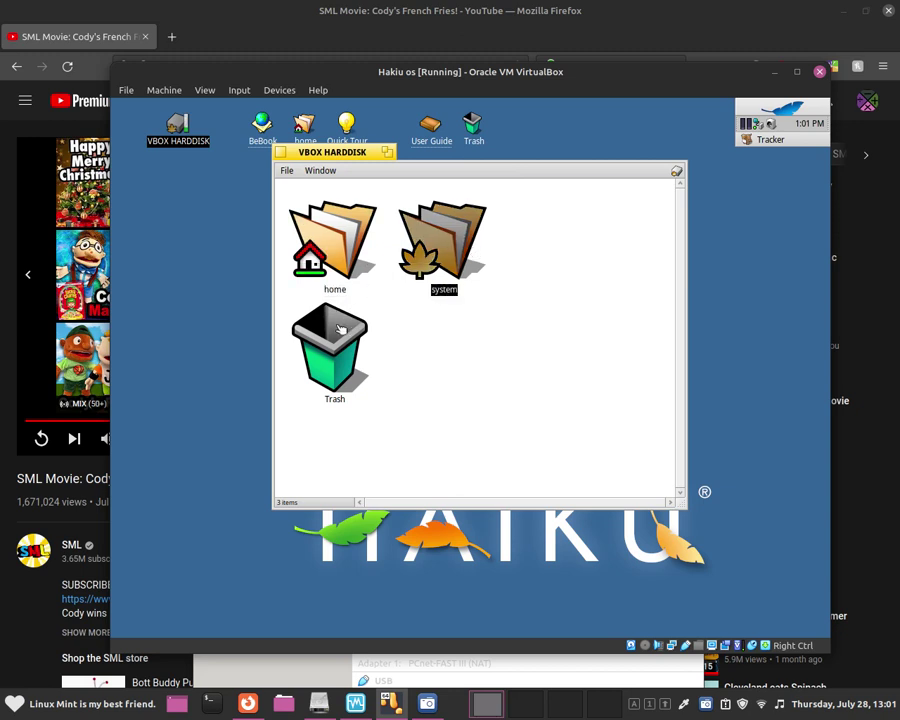
click(338, 316)
click(338, 232)
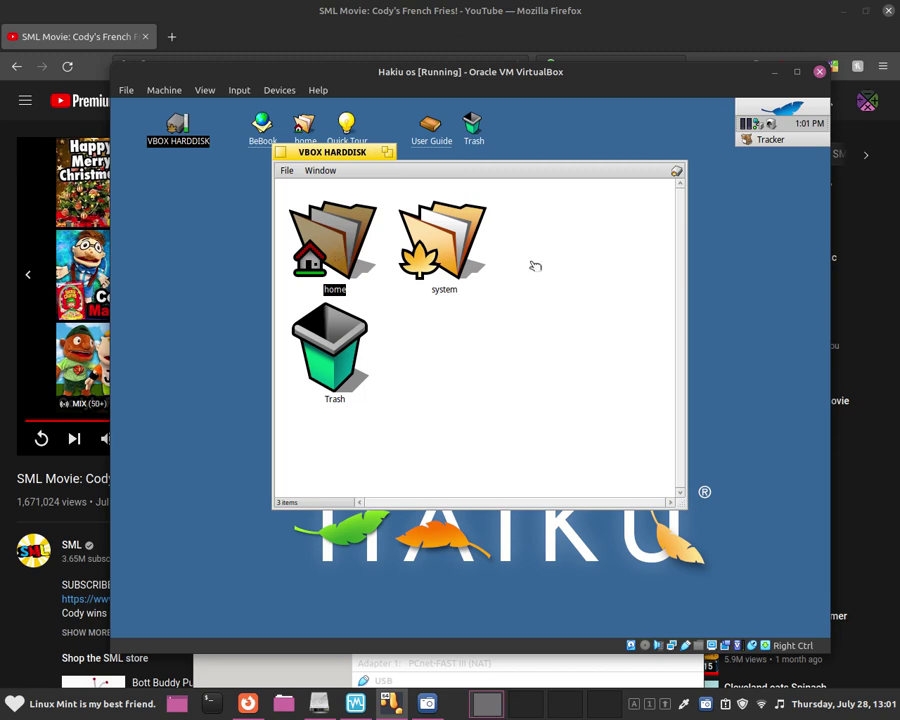
Select the system folder, then deselect it and nudge the disk window into place
click(455, 261)
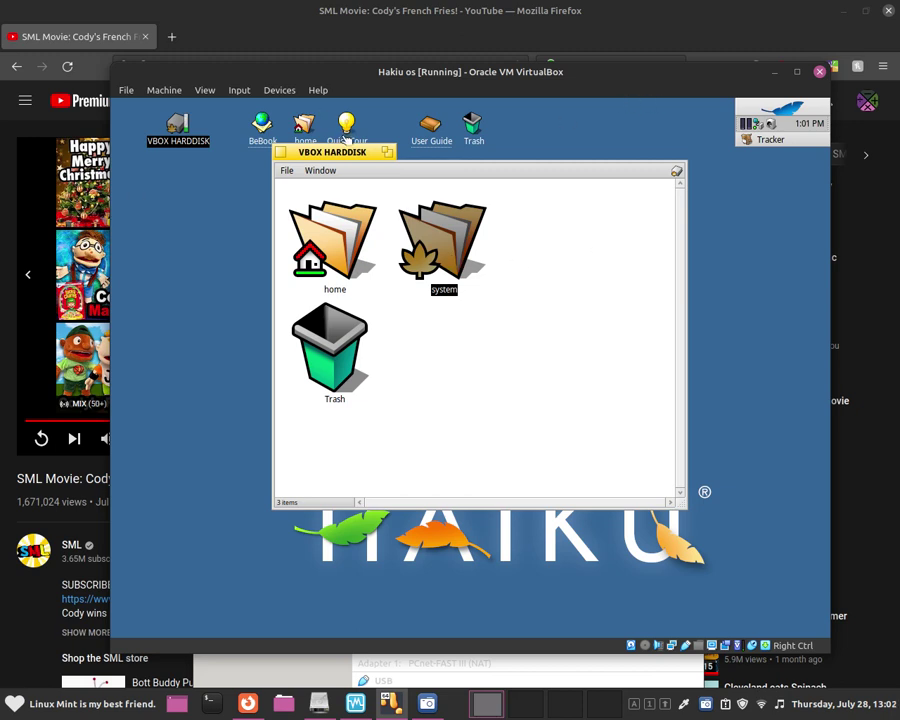
drag(343, 150, 326, 147)
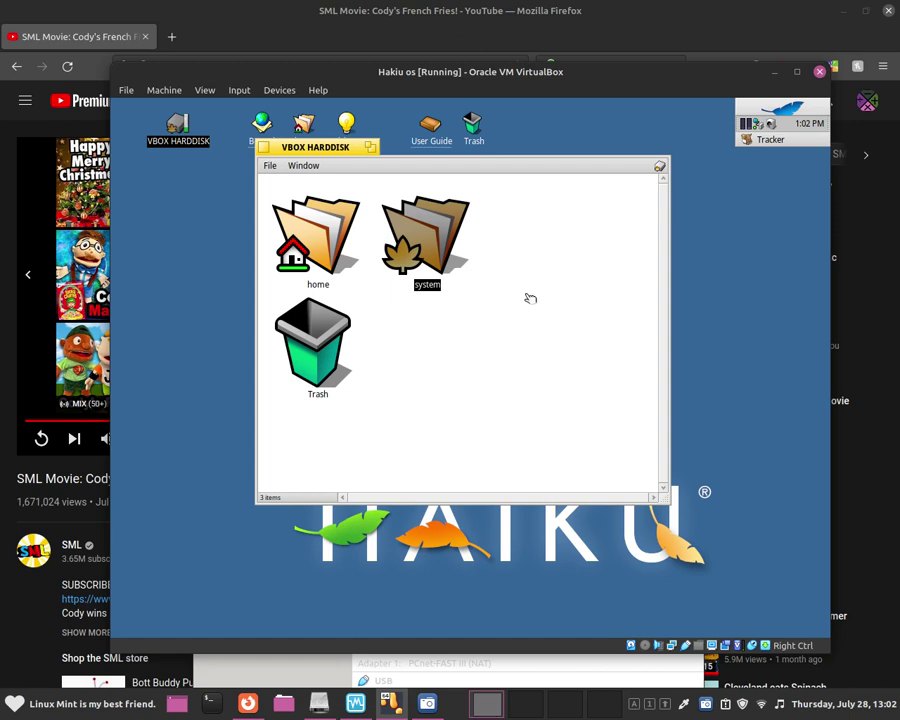
click(505, 338)
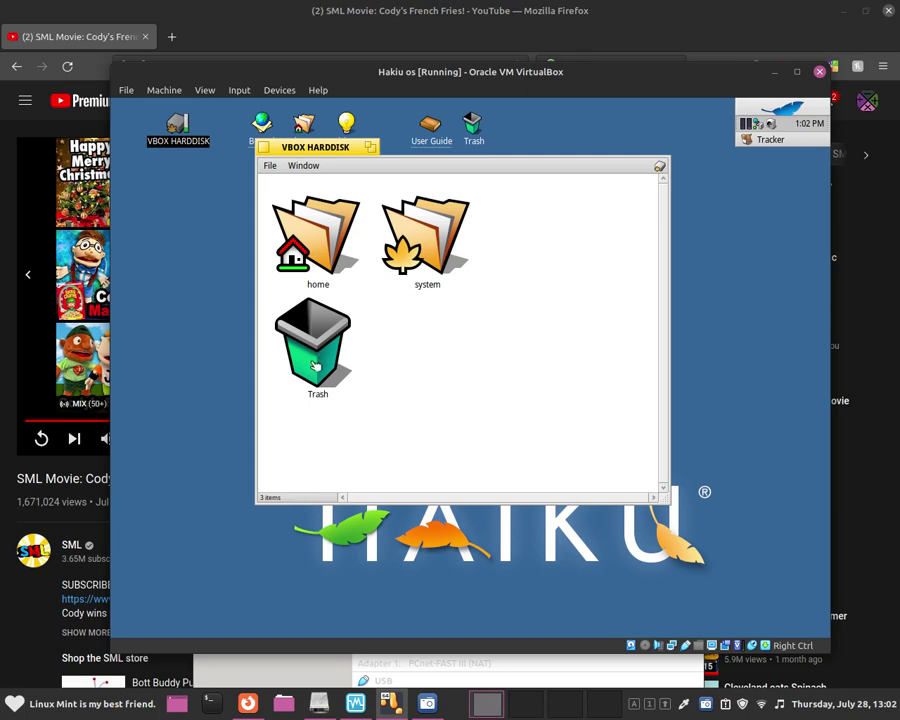
drag(308, 150, 306, 158)
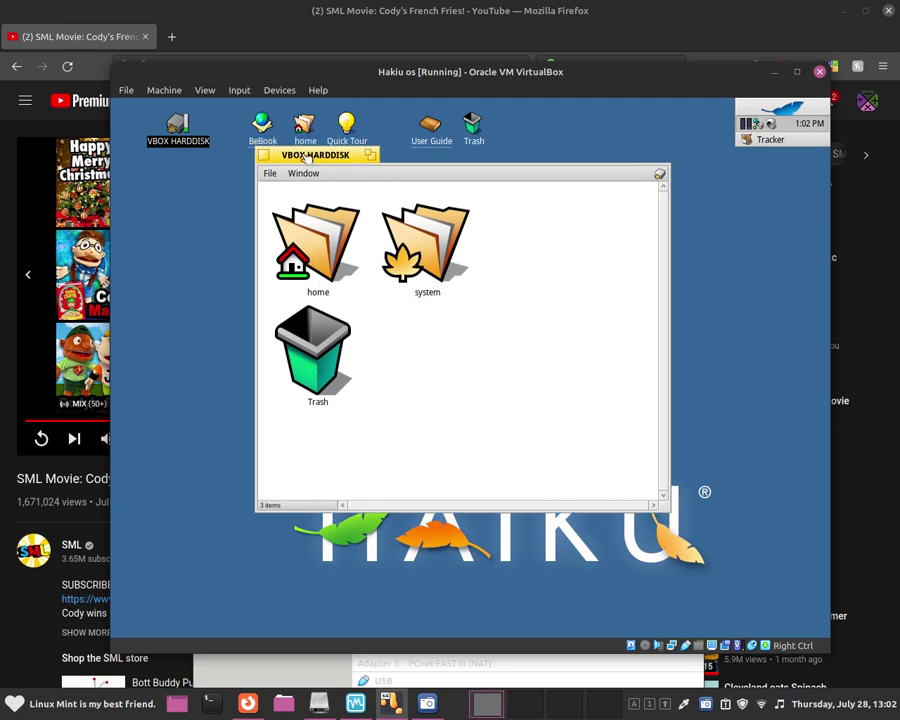
Open the home folder in its own window and move it up and left
double_click(298, 238)
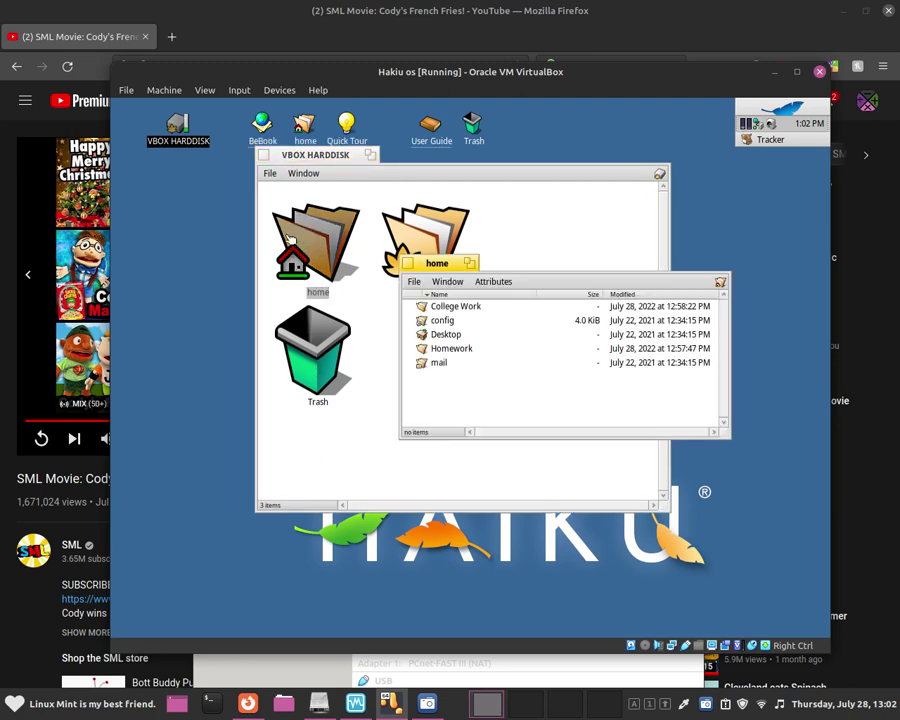
drag(436, 265, 399, 221)
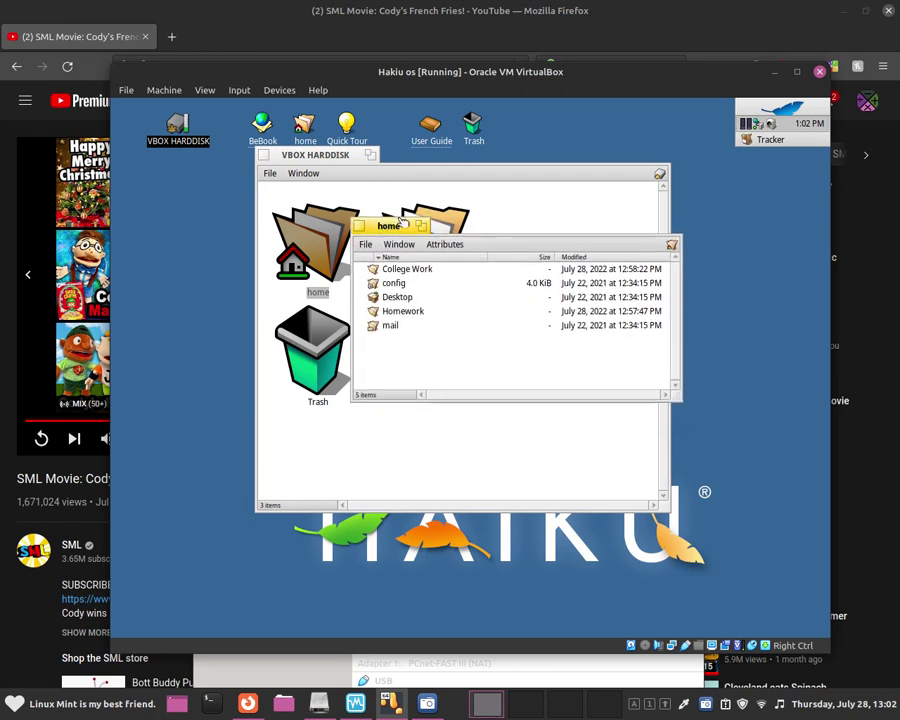
click(395, 297)
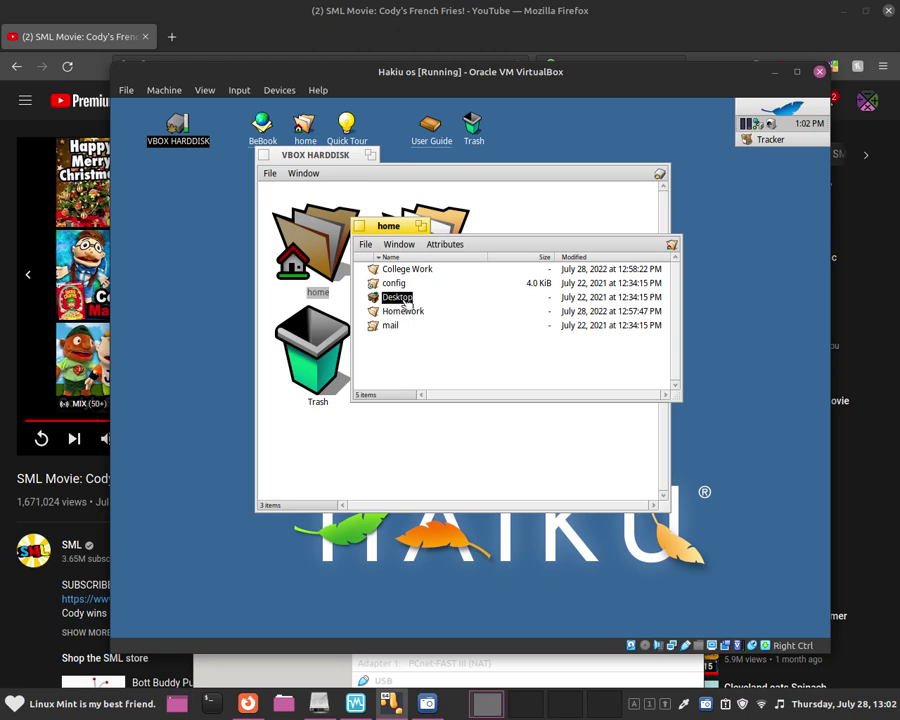
drag(172, 182, 263, 276)
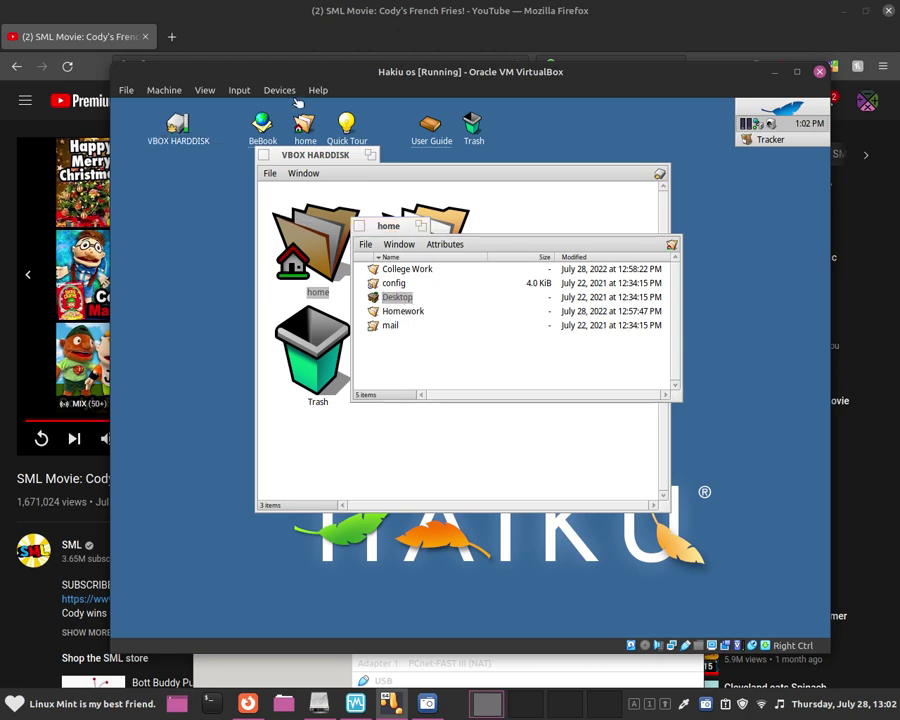
Rearrange the disk and home windows so both are visible, with home raised on top
drag(313, 155, 457, 296)
drag(161, 195, 285, 311)
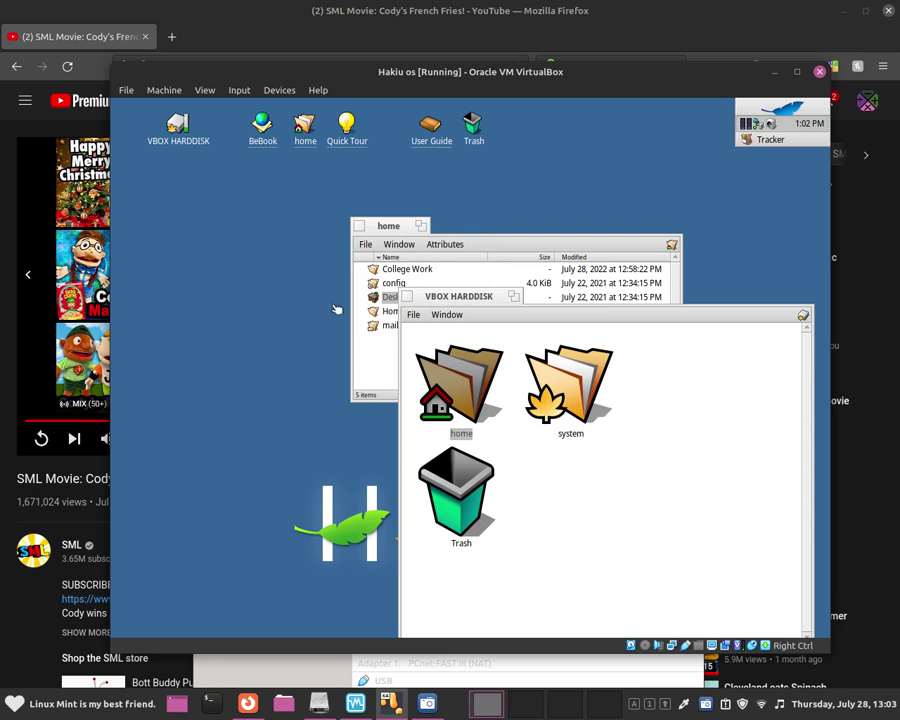
drag(390, 226, 372, 190)
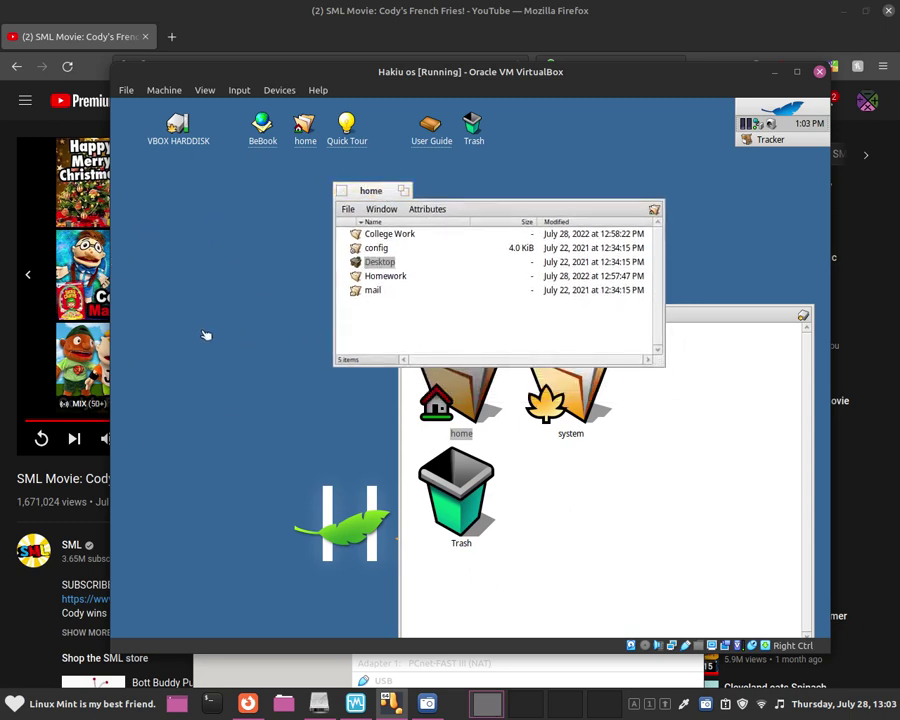
click(743, 313)
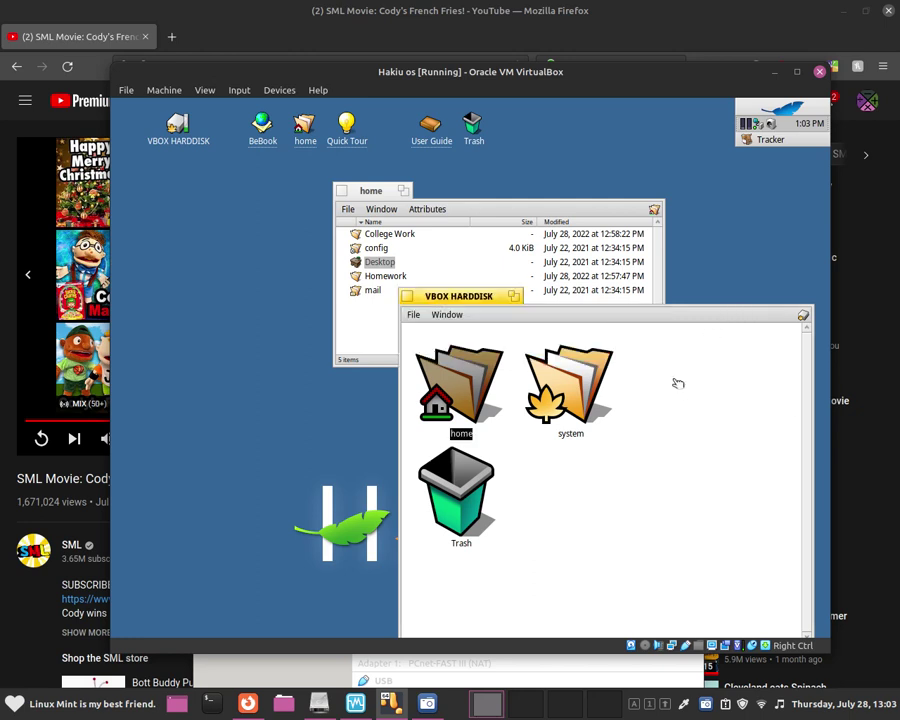
drag(466, 303, 222, 382)
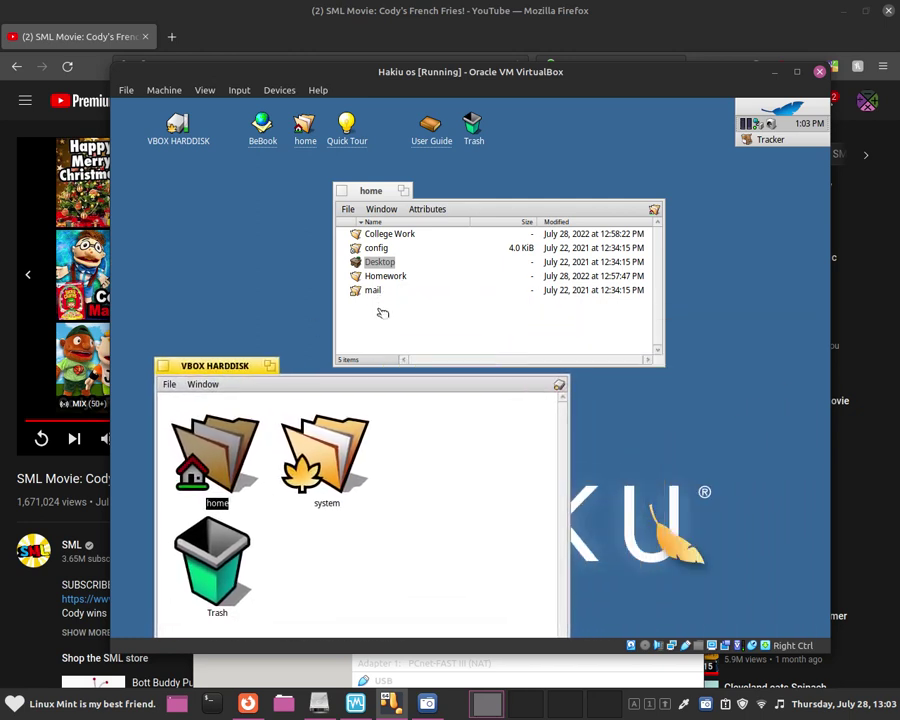
drag(370, 195, 360, 166)
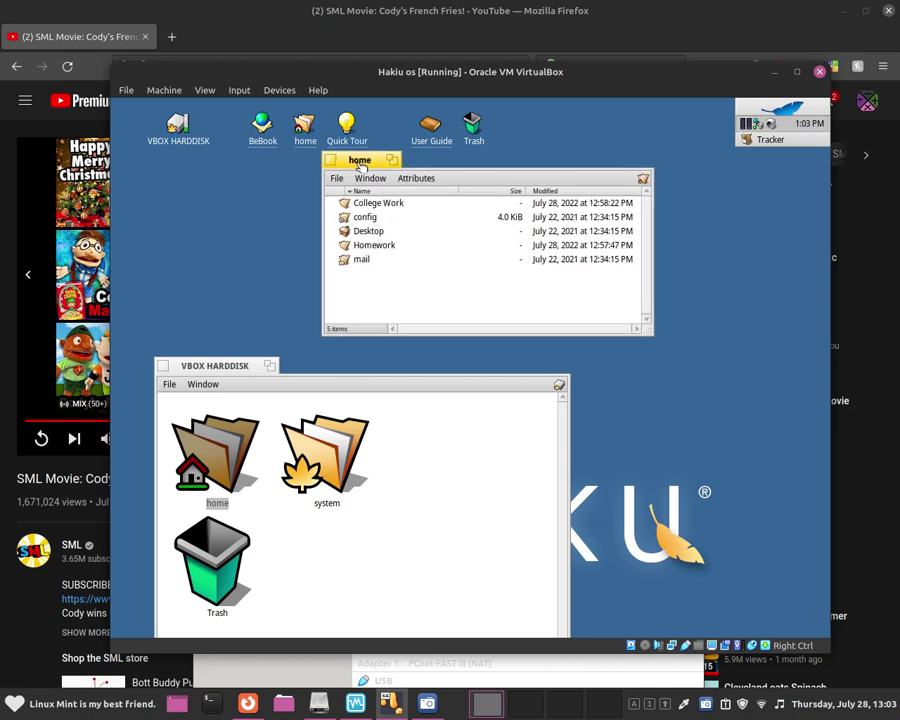
Create a new folder in the home window and name it SML
right_click(361, 298)
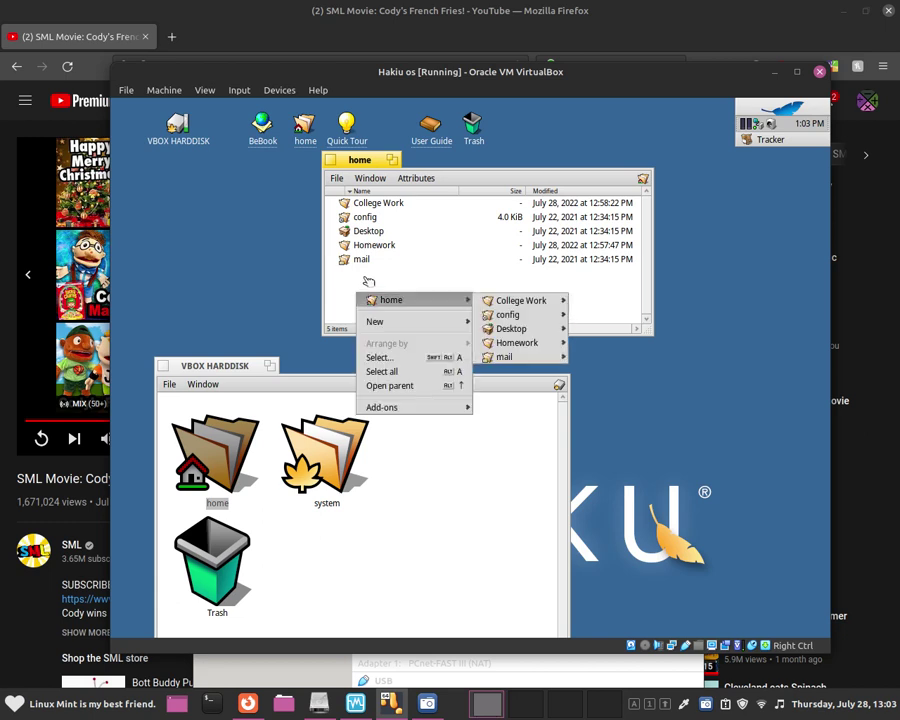
mouse_move(379, 323)
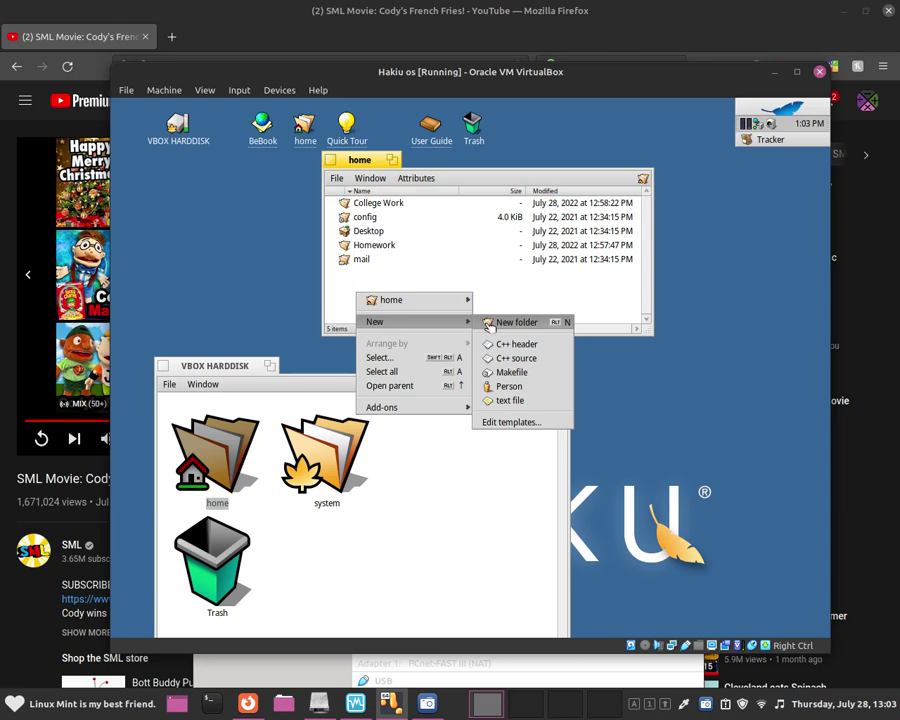
click(572, 325)
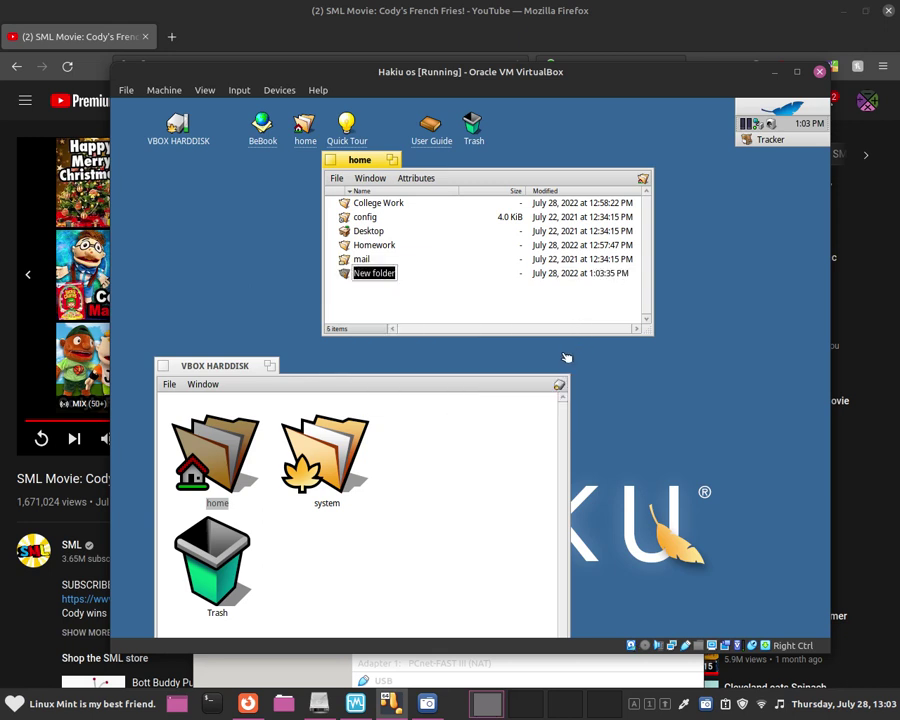
key(Caps_Lock)
text(SML)
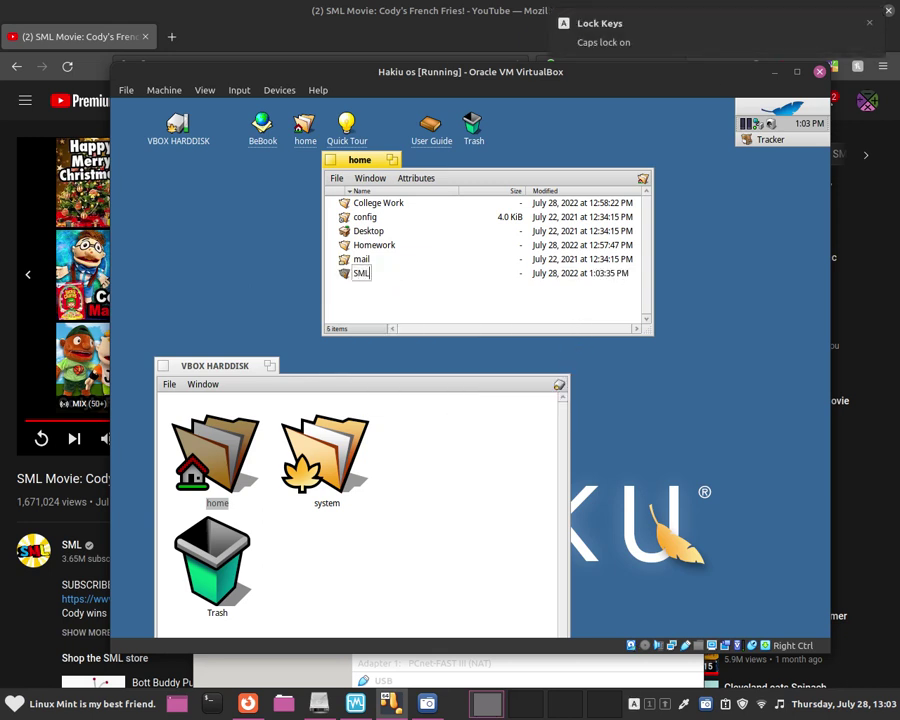
key(Return)
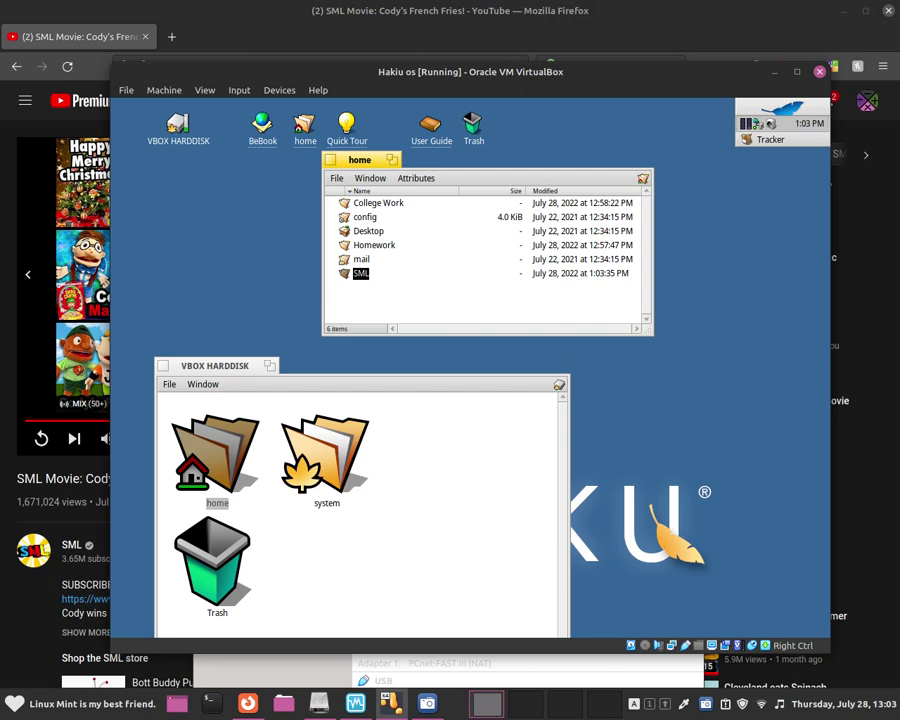
Open the SML folder and create a new empty text file in it
double_click(362, 276)
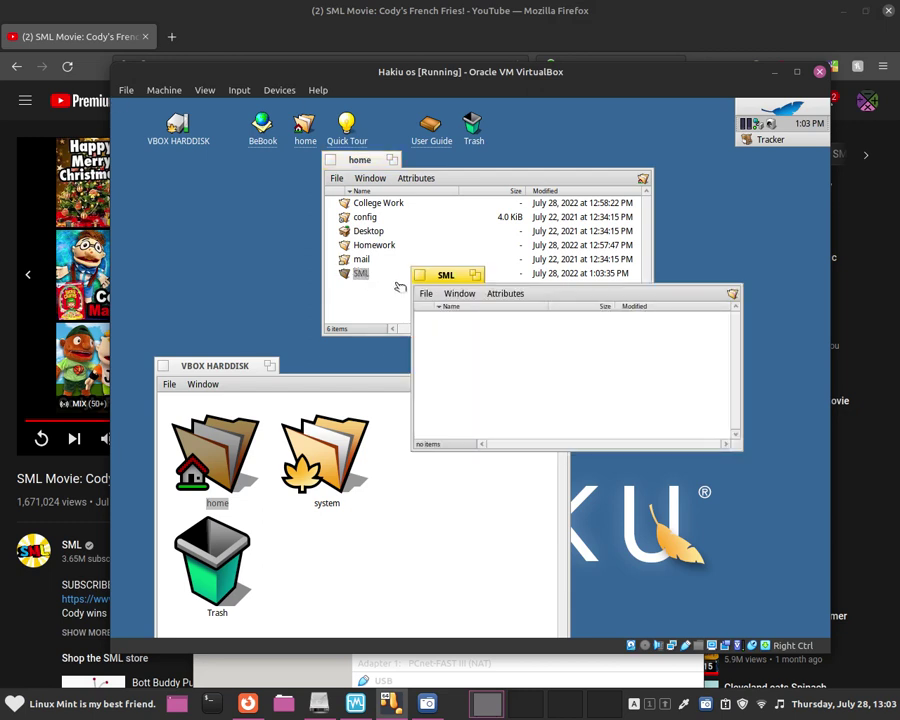
drag(432, 274, 317, 190)
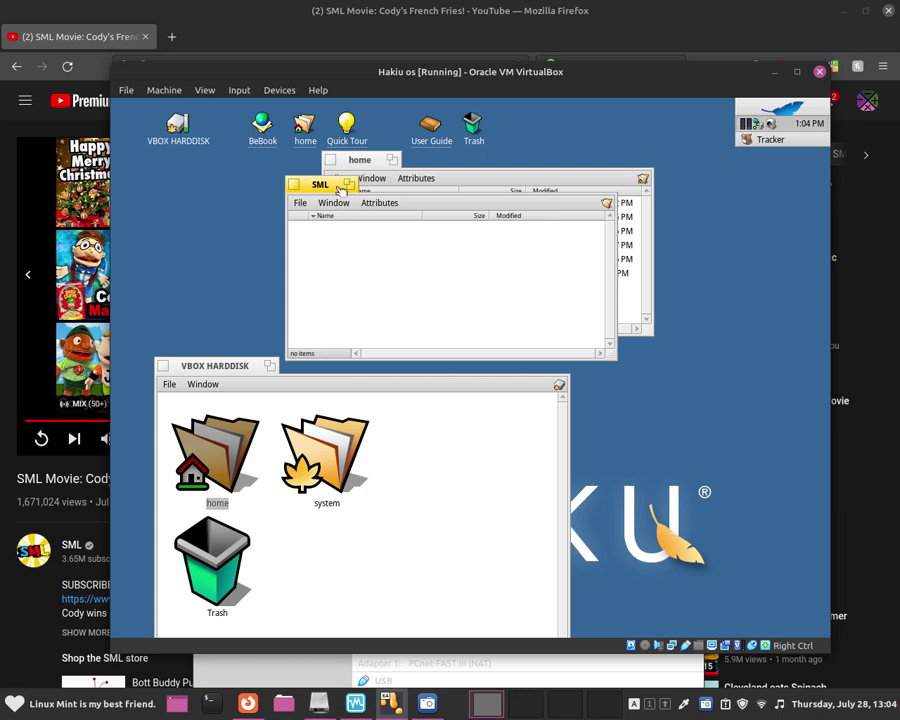
right_click(305, 238)
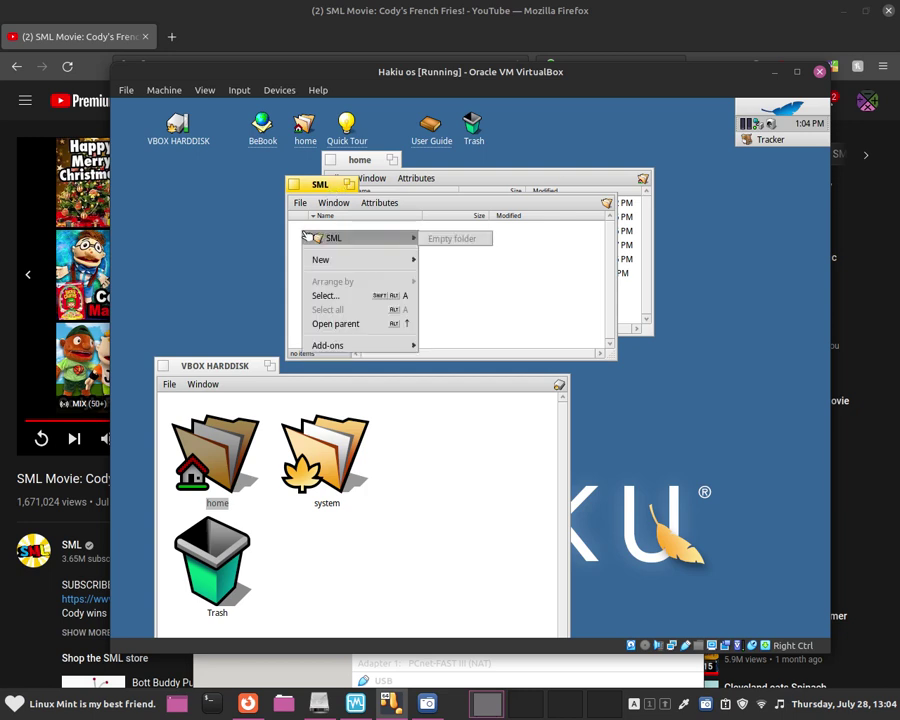
mouse_move(324, 264)
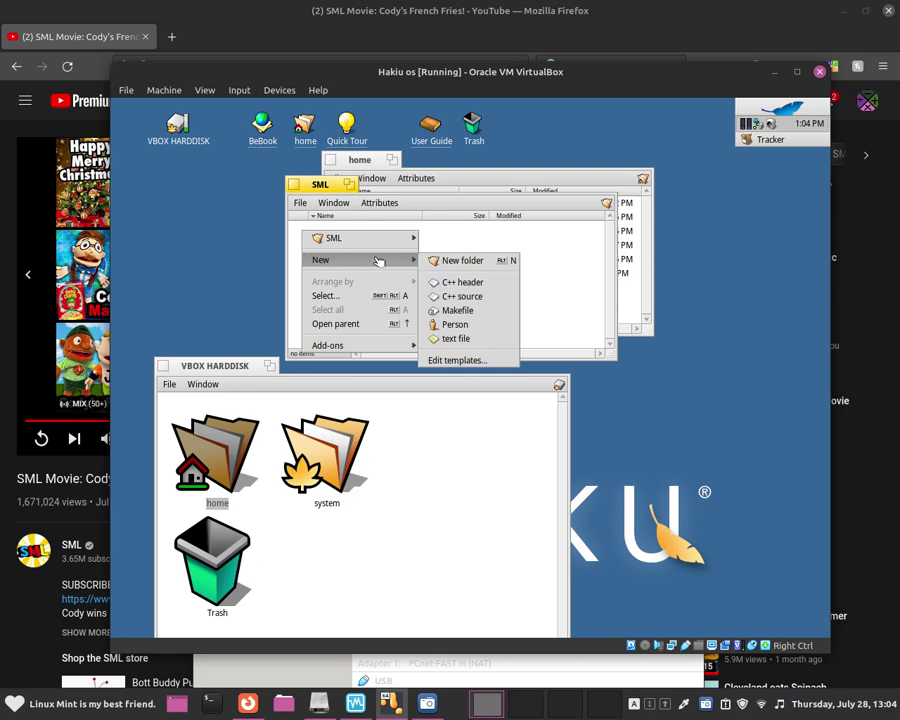
click(474, 340)
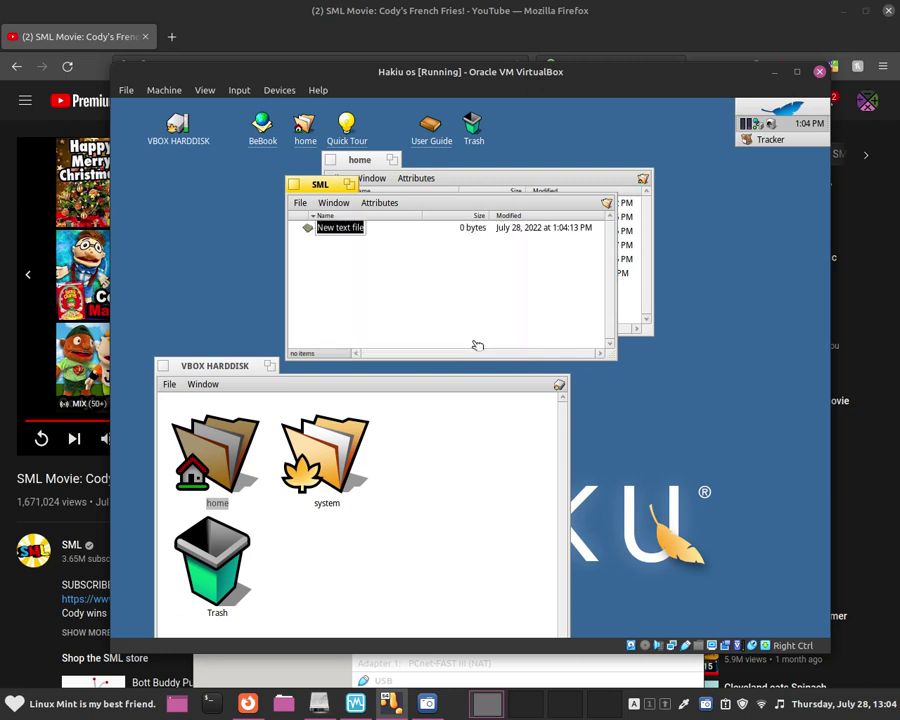
Name the new text file 'SML Movie is the best'
key(Caps_Lock)
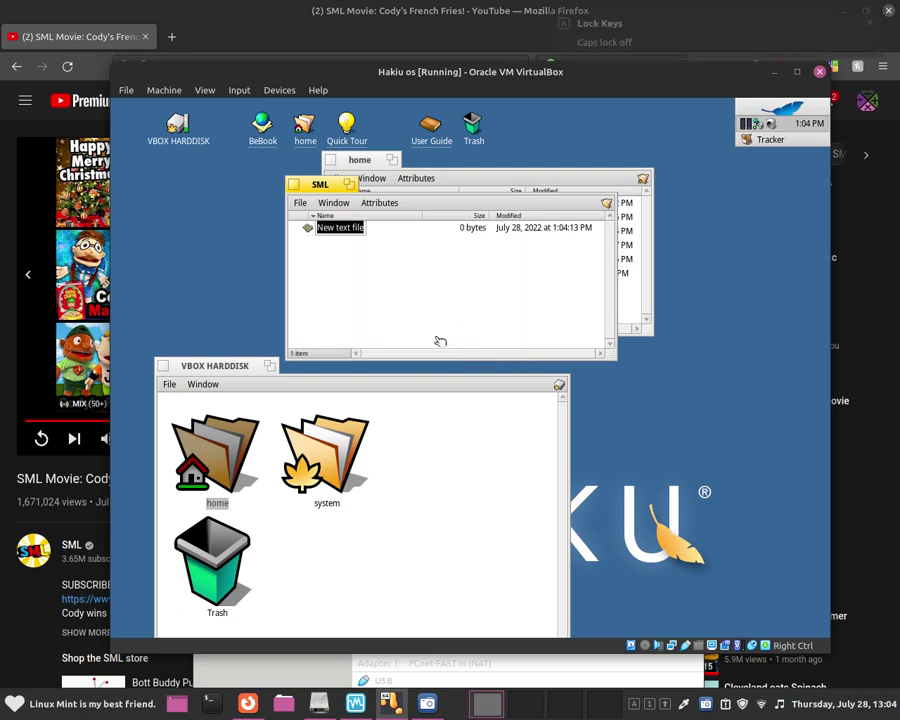
text(S)
key(Caps_Lock)
text(ML M)
key(Caps_Lock)
text(ovie is the best)
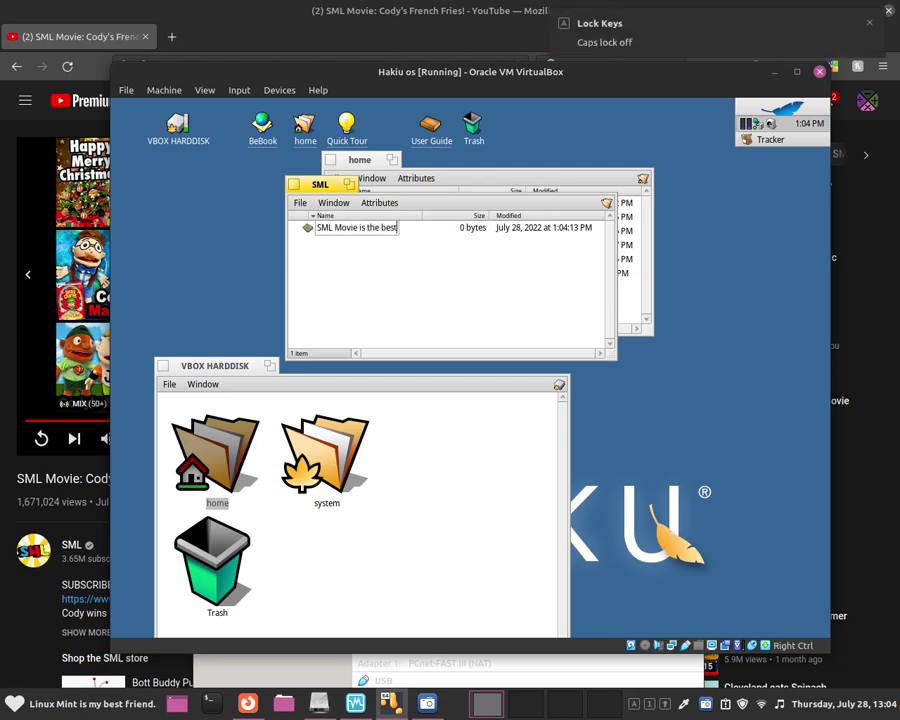
key(Return)
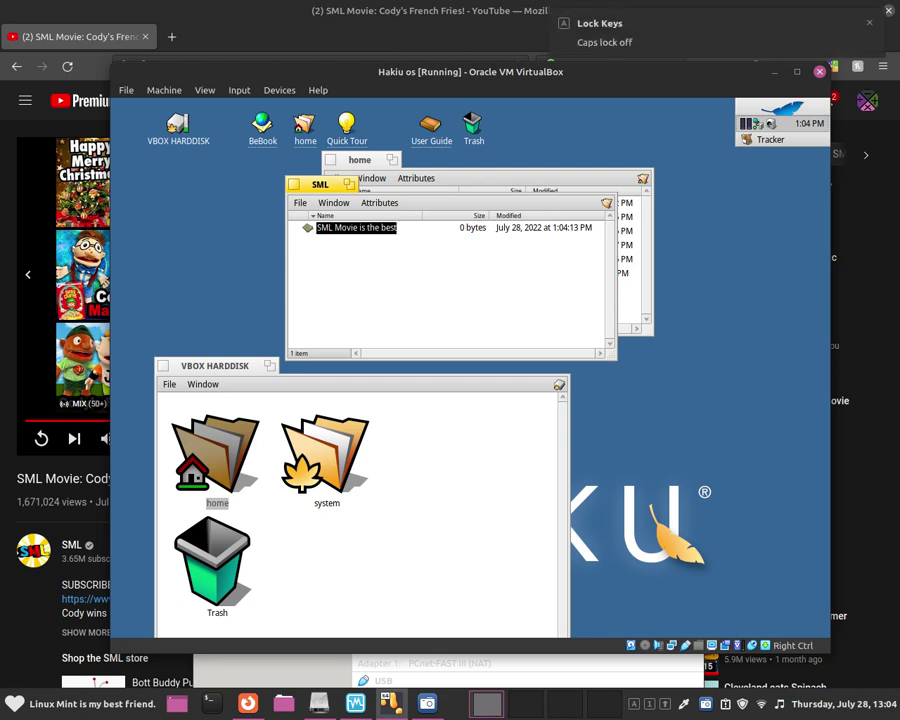
click(524, 257)
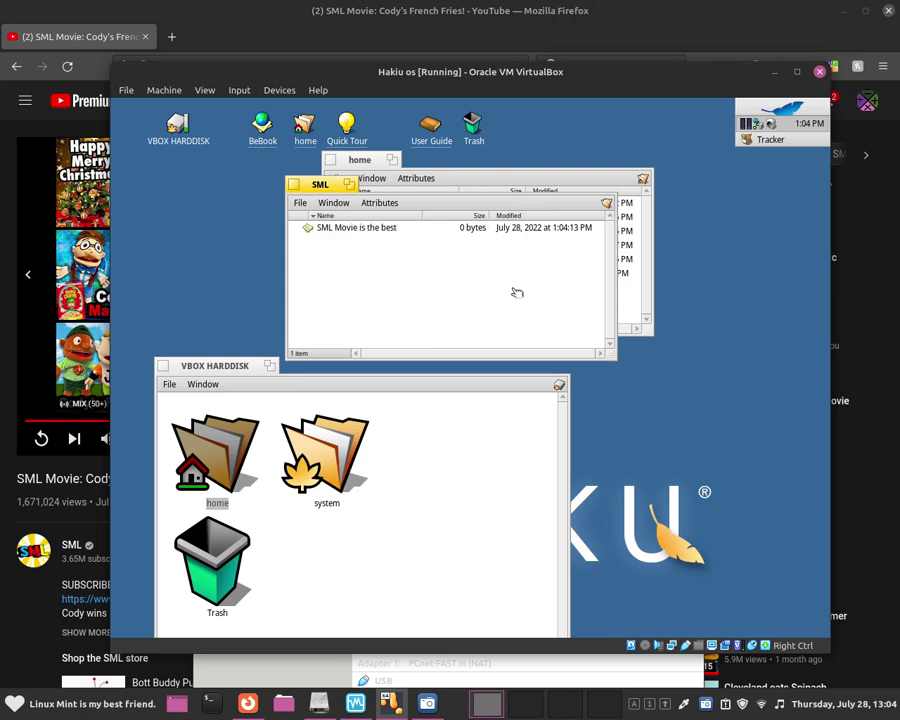
Open 'SML Movie is the best' in StyledEdit and type lines of random letters
double_click(392, 230)
drag(148, 104, 301, 208)
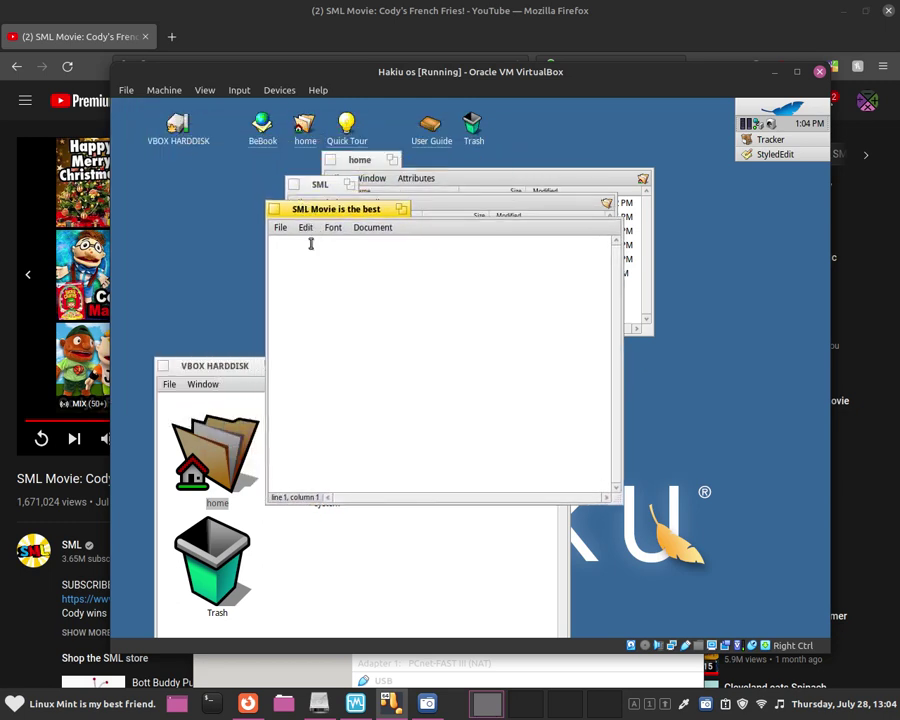
text(fwfhweifuhweuifh)
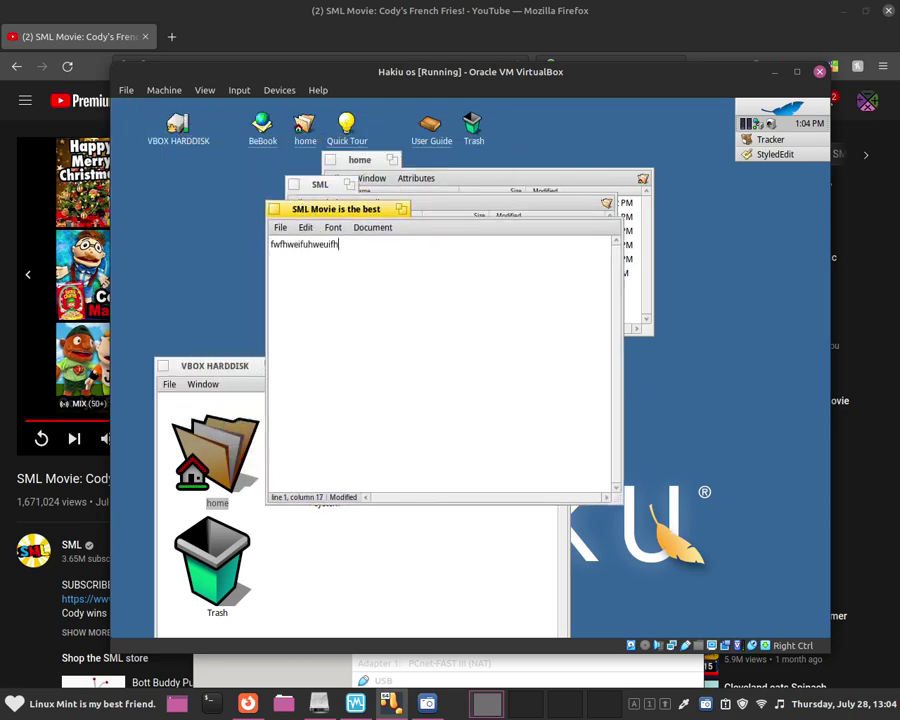
text(wuifhuwiefhuighuighieurghuieghuirgherugheruihgeurihgeuirghueirghuierhg)
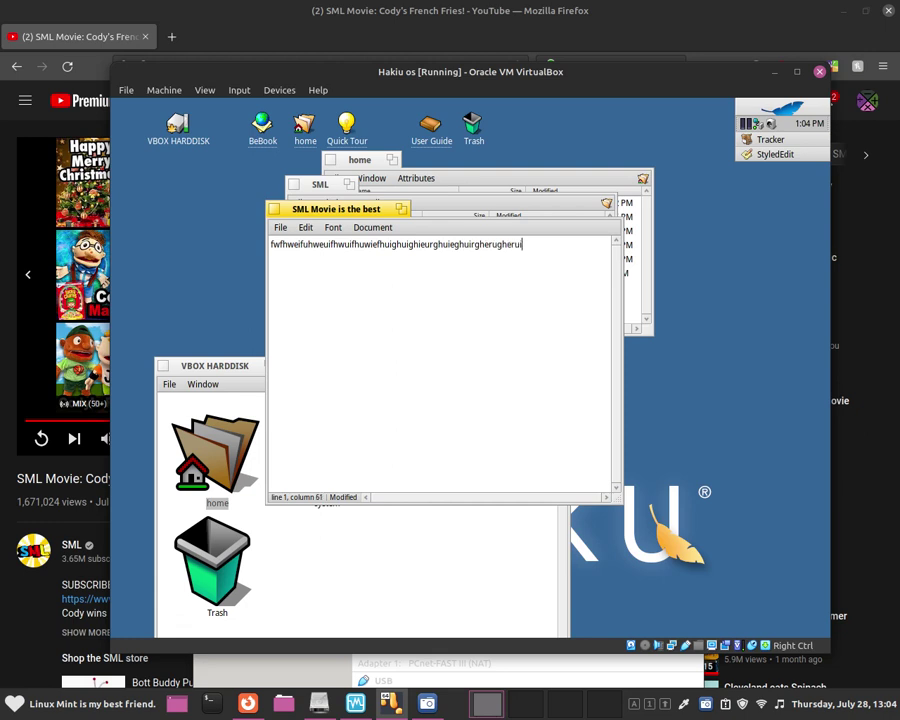
text(eruihgeruihgeuirgheuirhgerg]ergerg)
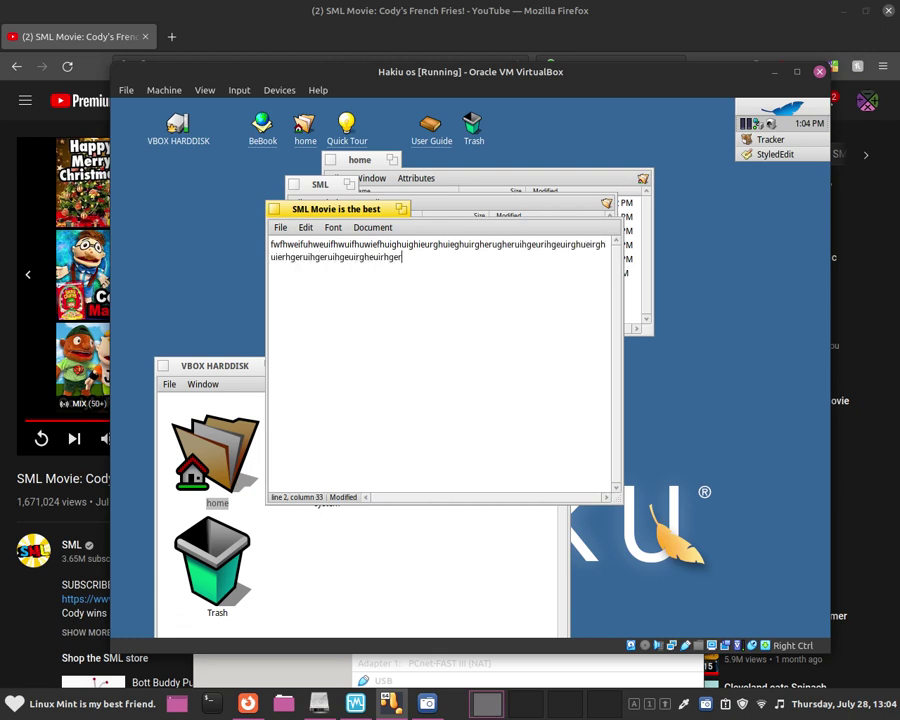
key(Return)
text(ergerpjgoierhgoierhgerhgoerhgoer)
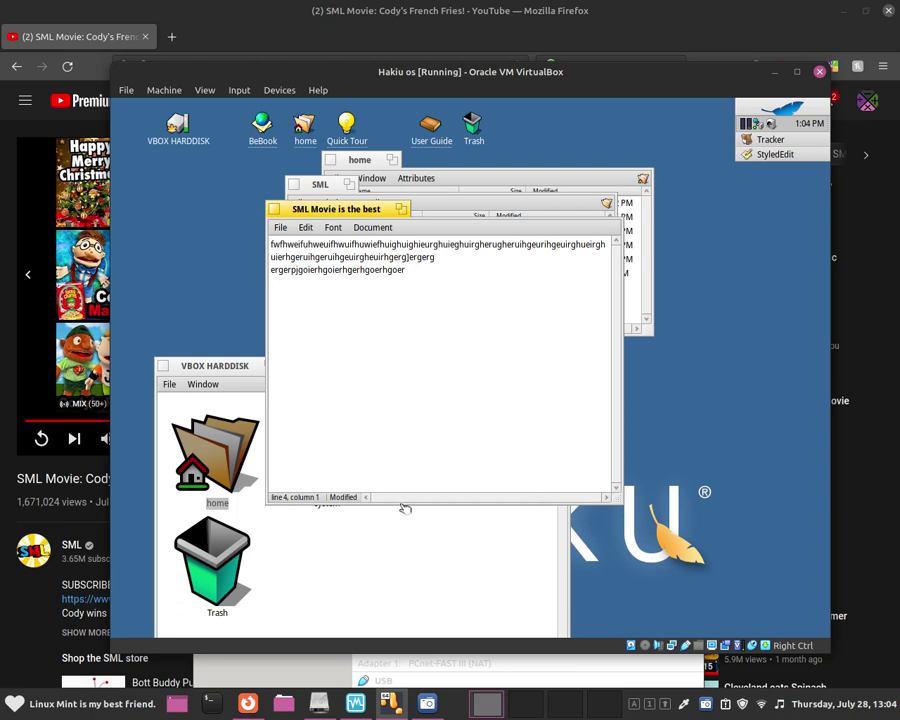
Save the document, close it, reopen it to check, then move the SML window lower
click(280, 227)
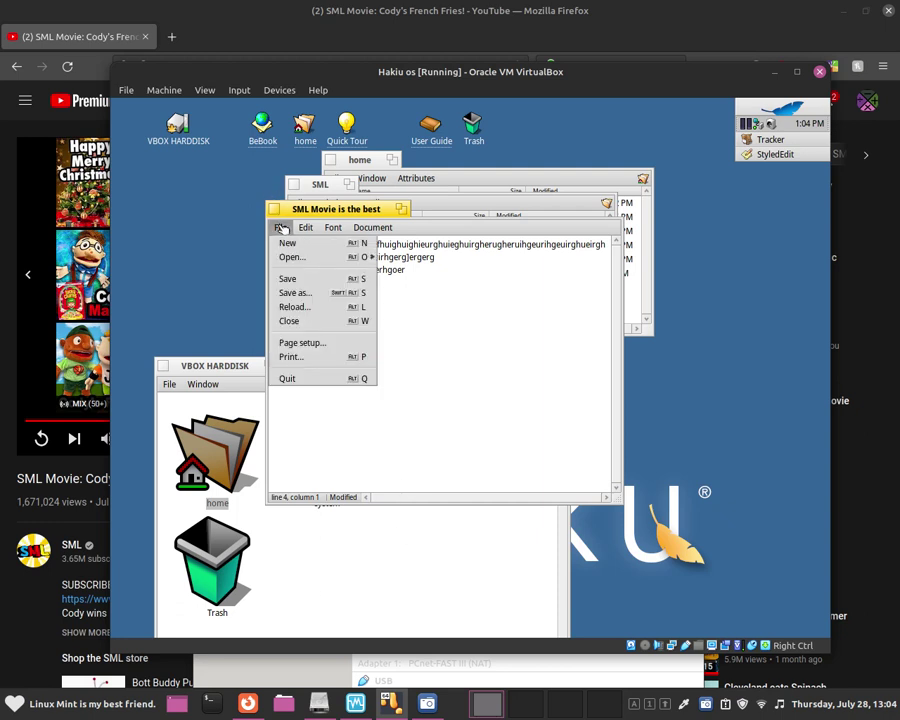
click(313, 279)
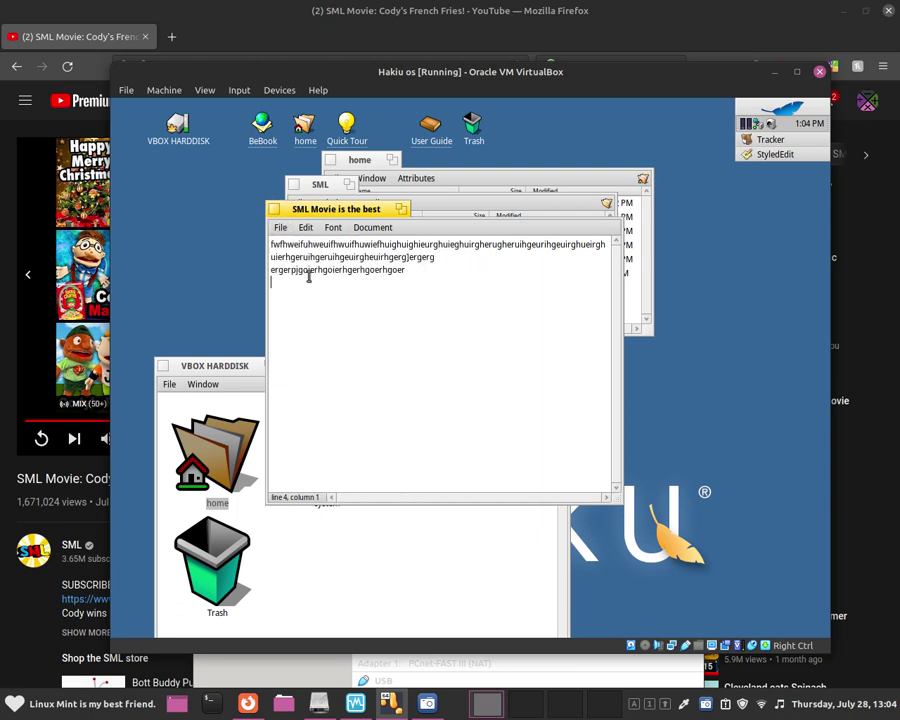
click(274, 210)
click(320, 228)
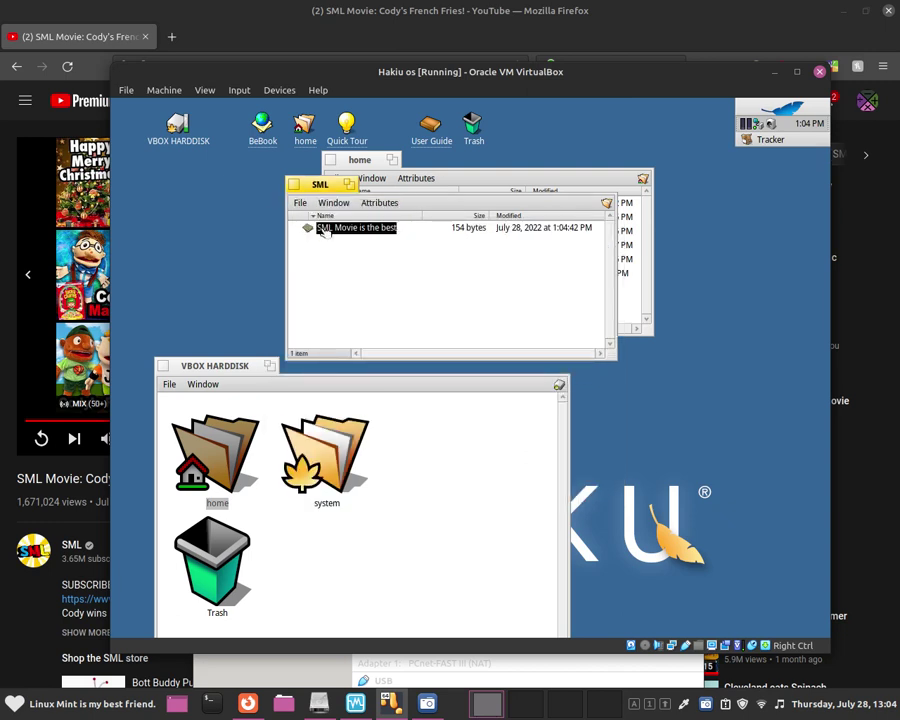
double_click(322, 228)
drag(405, 270, 273, 215)
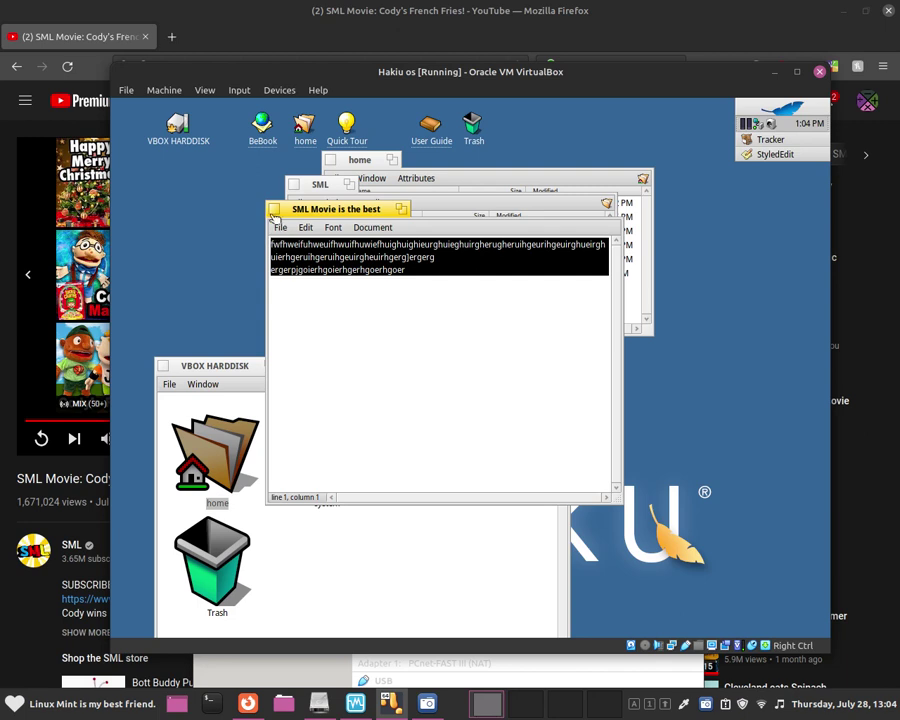
click(273, 209)
drag(316, 186, 261, 370)
From the home window's File > New menu, create a folder named SM2
click(368, 306)
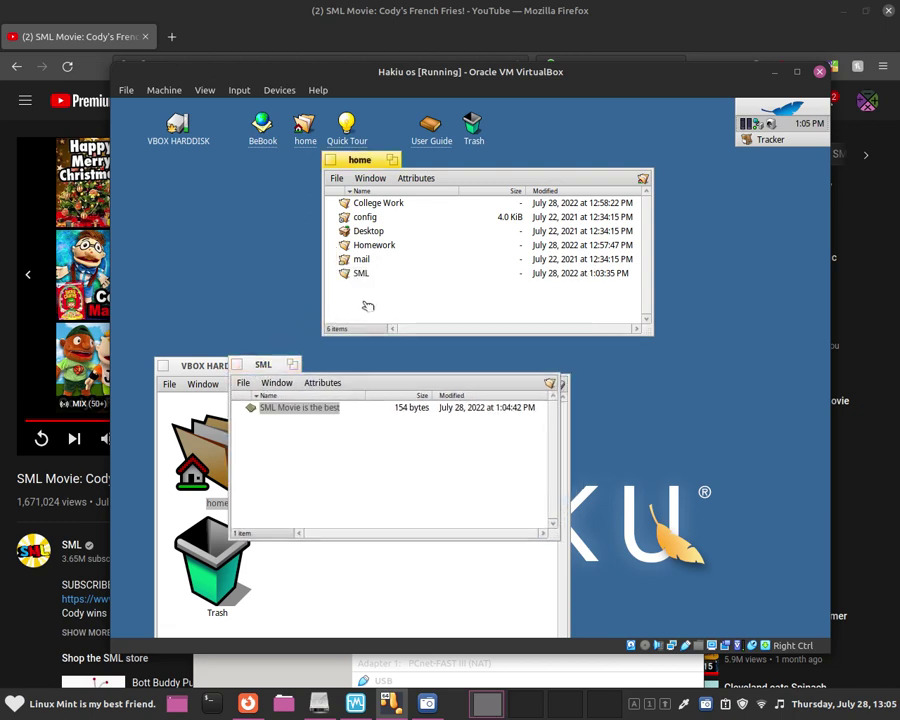
right_click(368, 306)
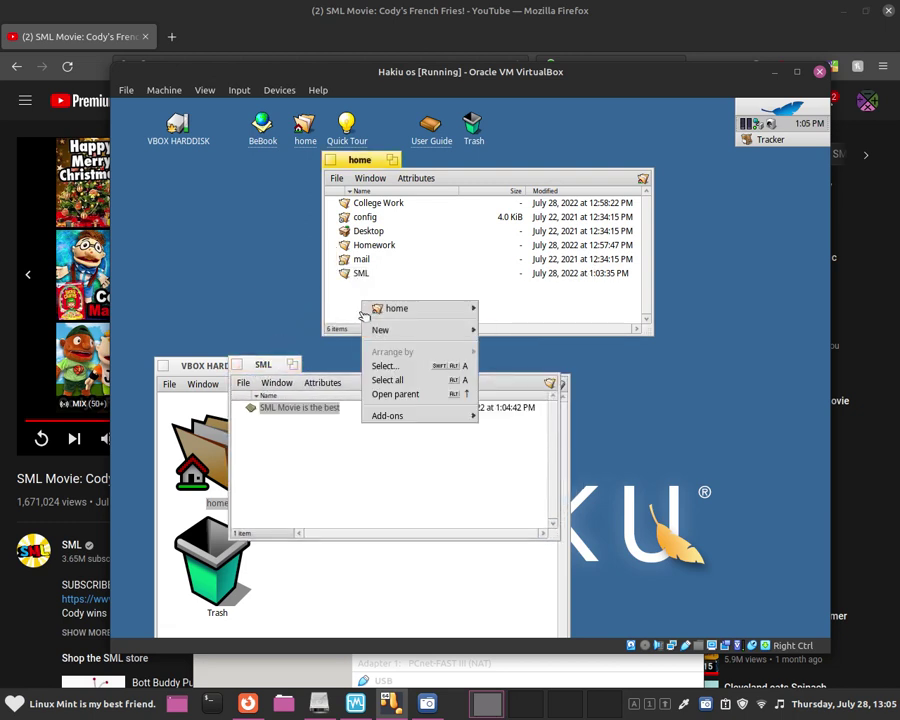
click(345, 302)
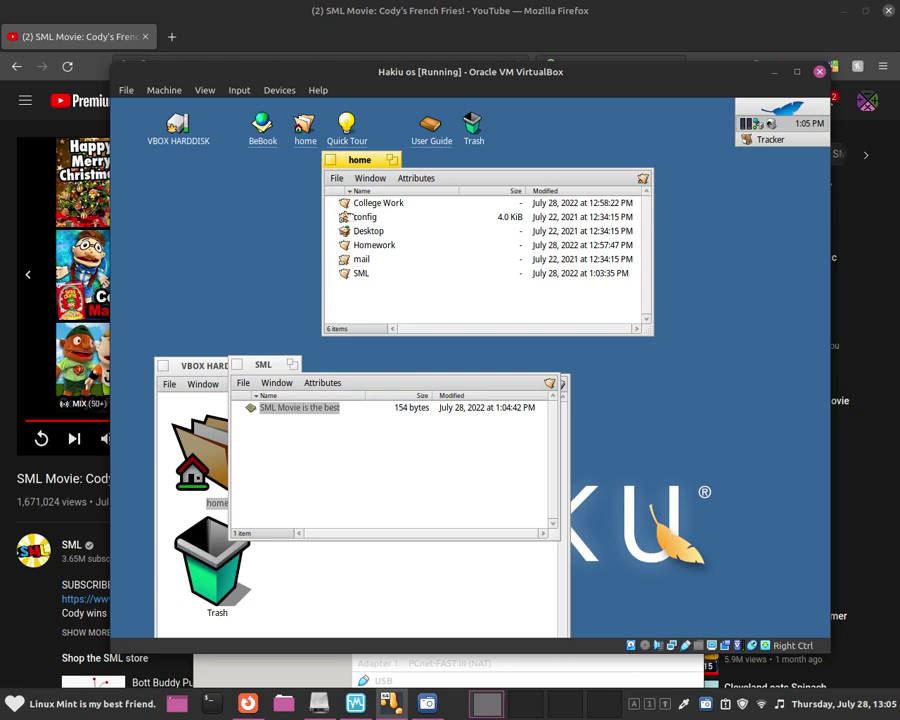
click(337, 179)
mouse_move(342, 208)
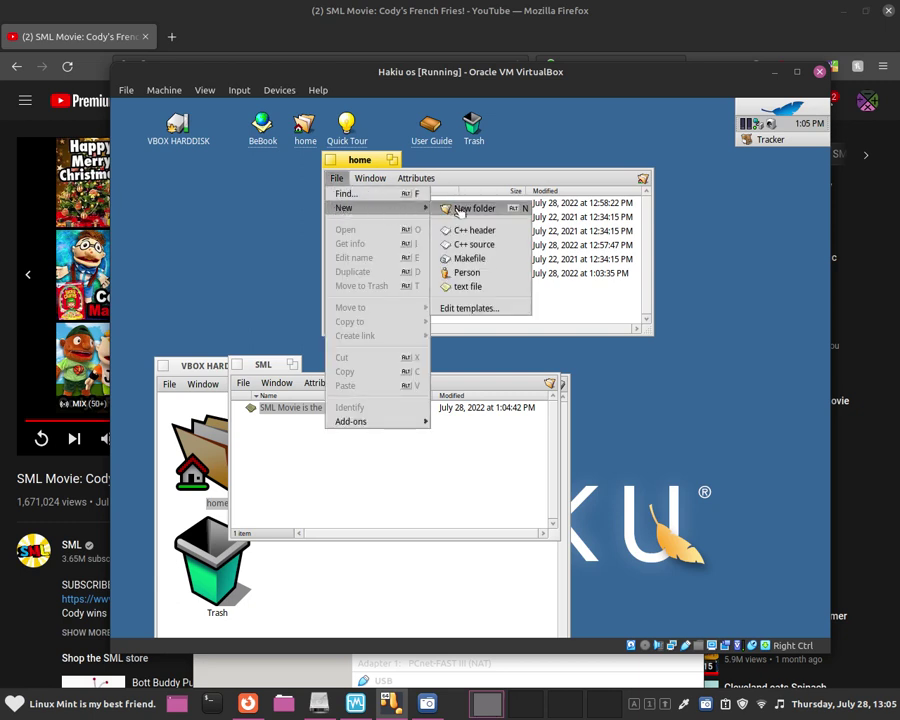
click(459, 209)
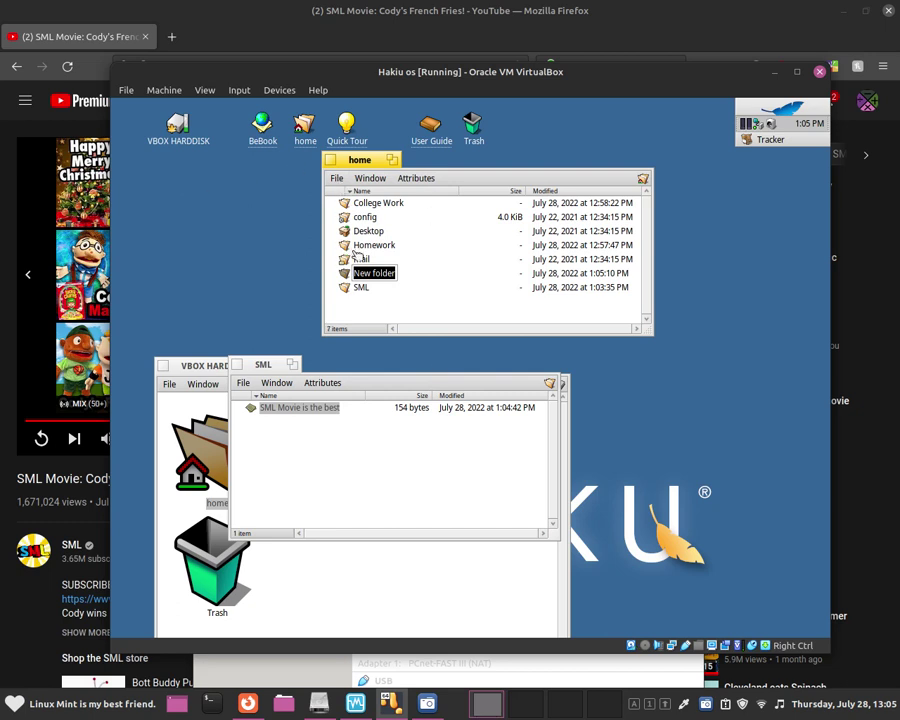
key(Caps_Lock)
text(SM2)
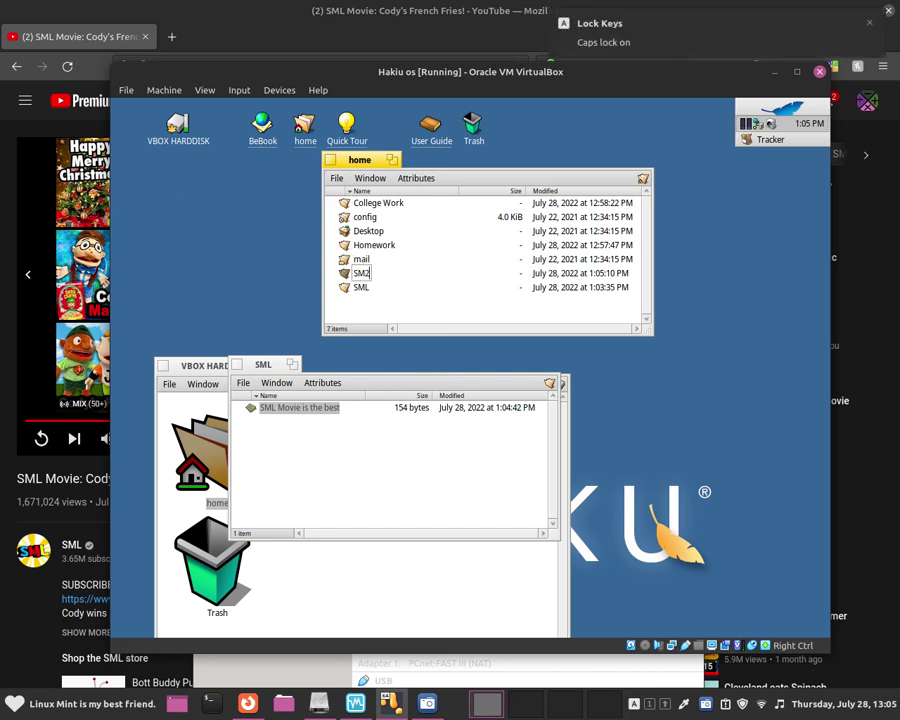
key(Return)
click(377, 301)
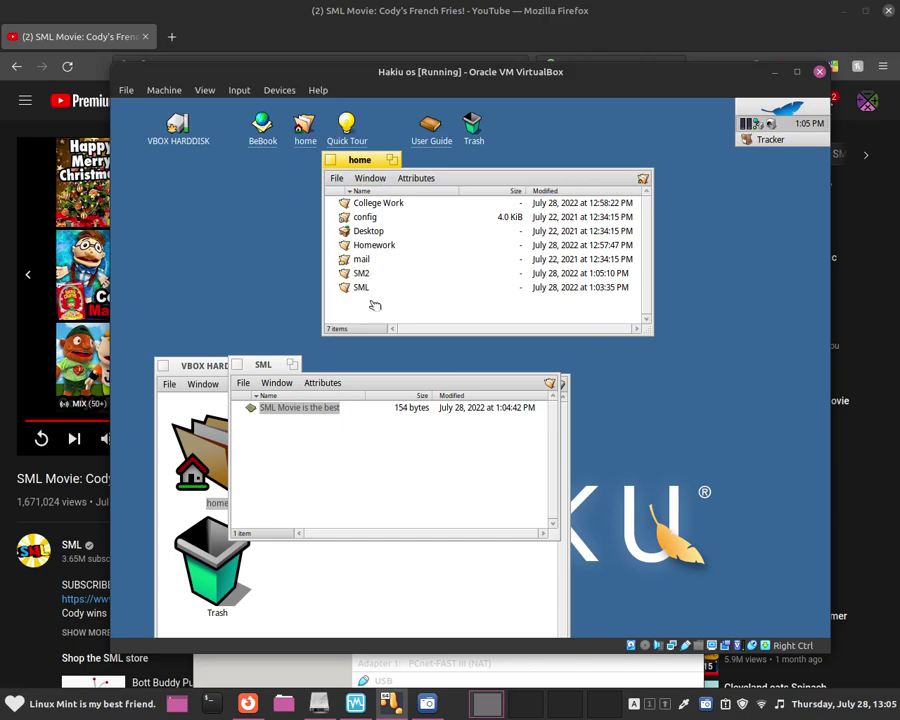
Open SM2, reposition its window, and create a new text file named GOOGLE
double_click(365, 277)
drag(458, 273, 384, 215)
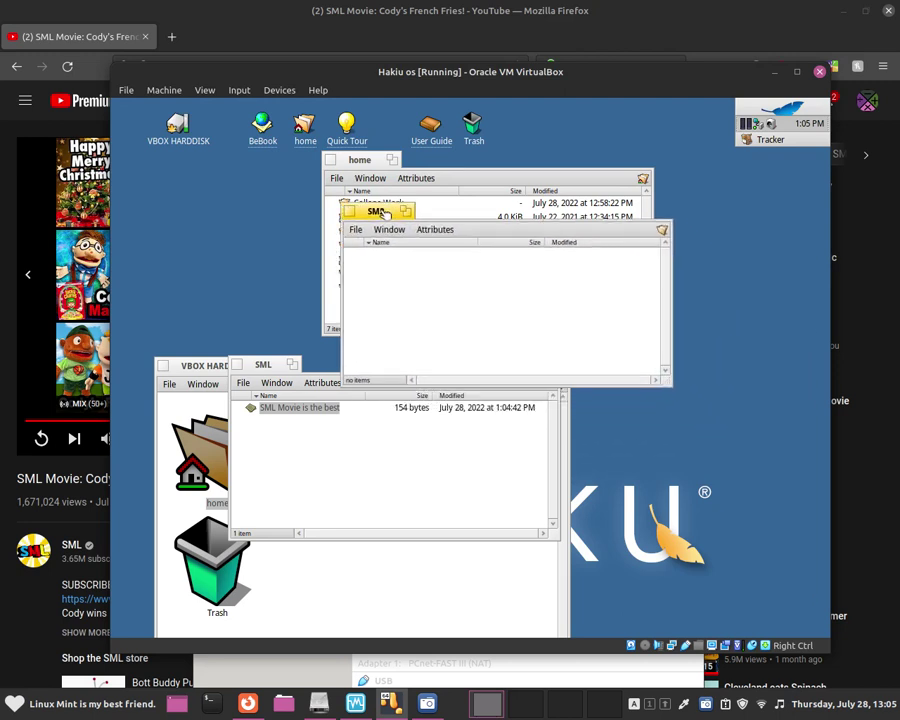
drag(384, 213, 379, 198)
click(351, 214)
mouse_move(357, 245)
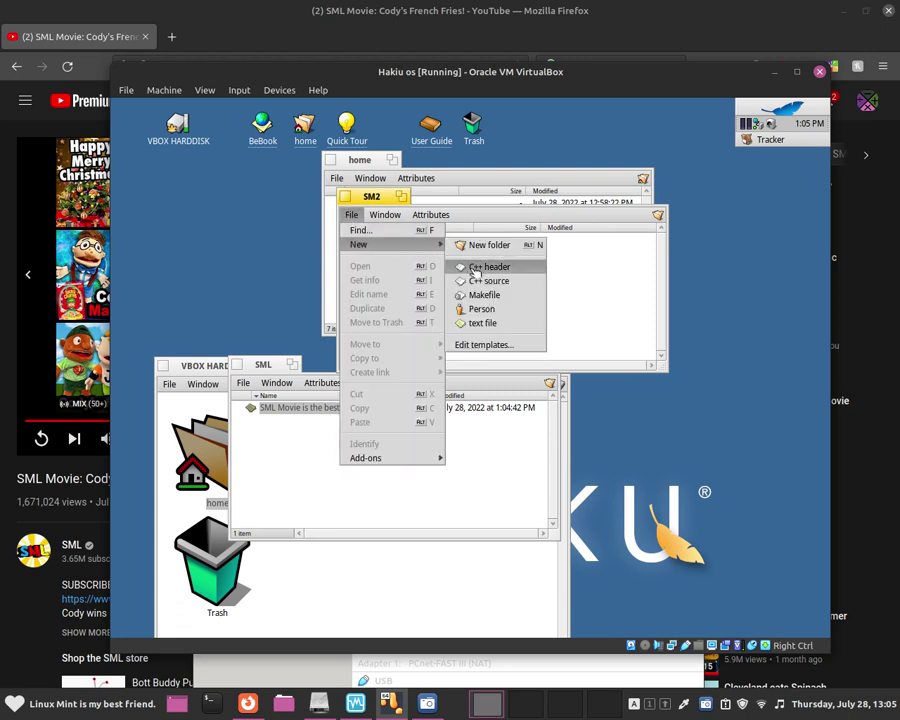
click(487, 326)
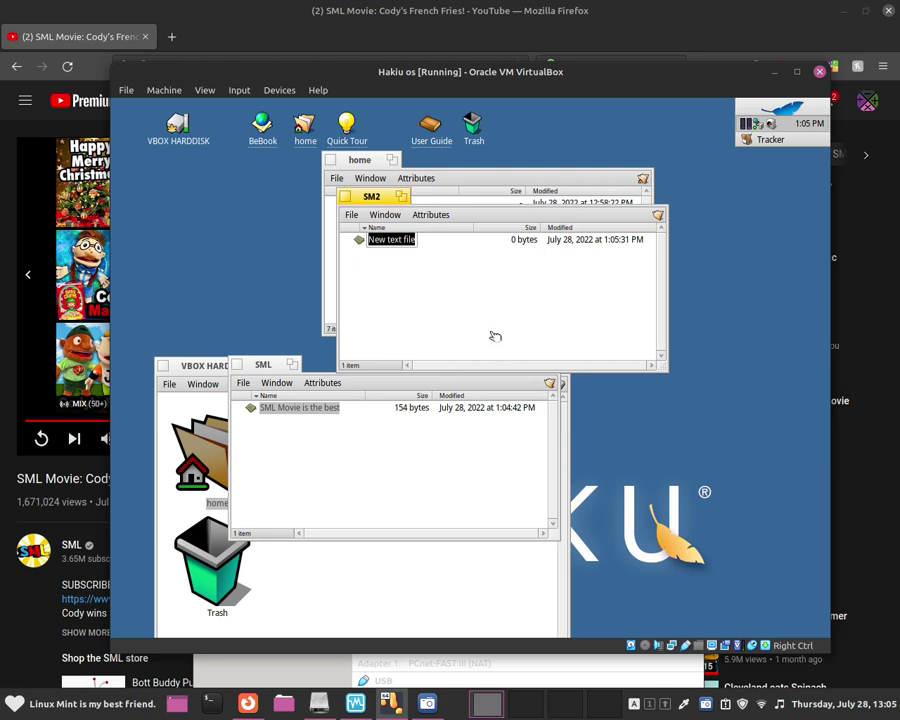
key(Caps_Lock)
text(I)
key(Caps_Lock)
text(OOGLE)
key(Return)
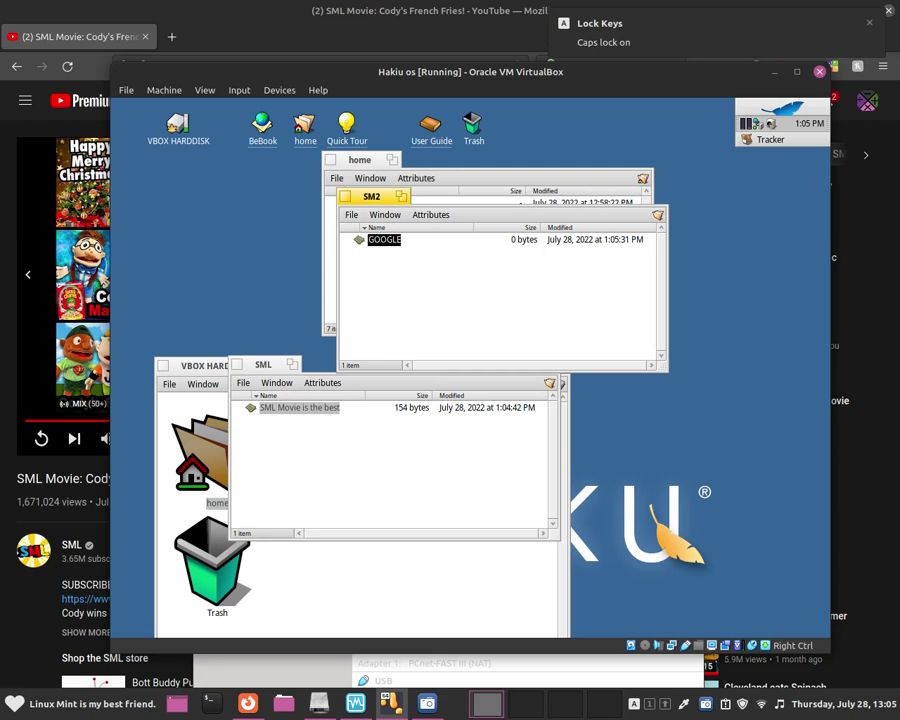
Open GOOGLE in StyledEdit and type uppercase then lowercase random letters
key(Return)
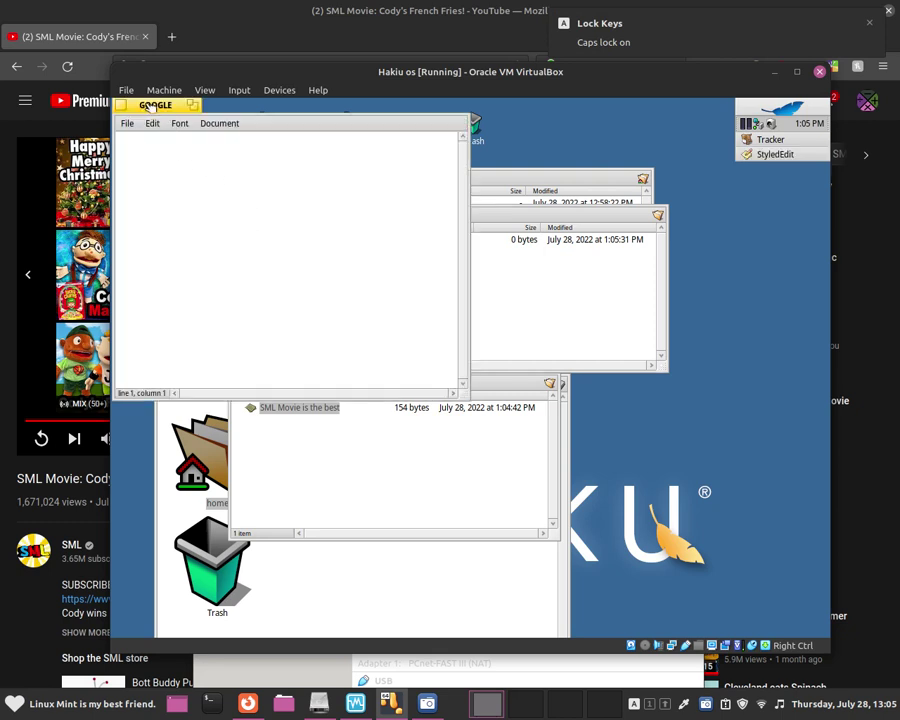
drag(125, 104, 323, 196)
text(FCFHFHFOHGERGHERHGH)
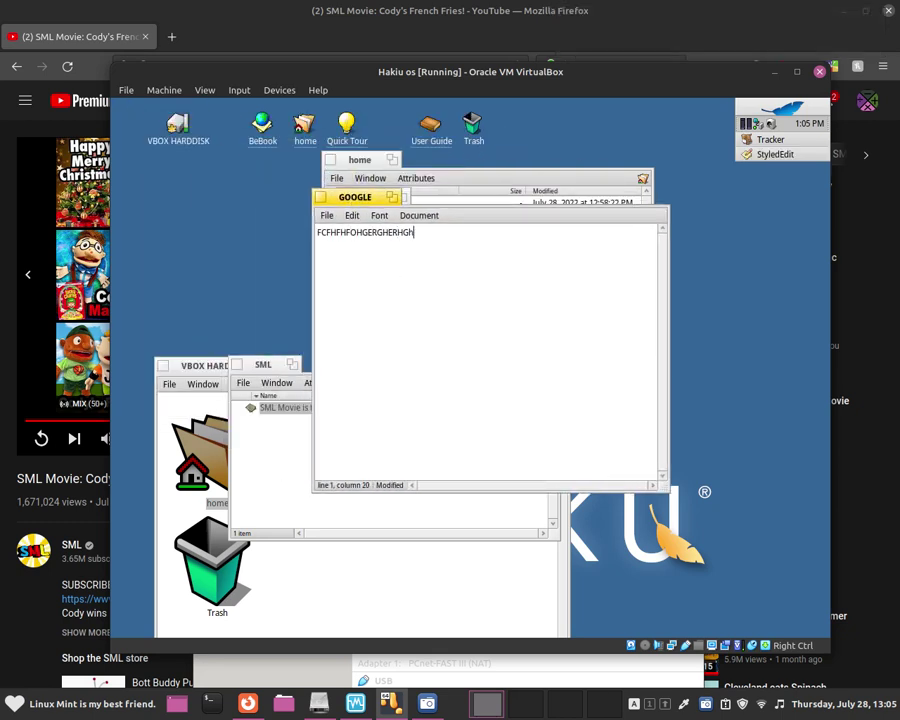
key(Caps_Lock)
text(hhruigherughugiheruigheruigheruigheruigh)
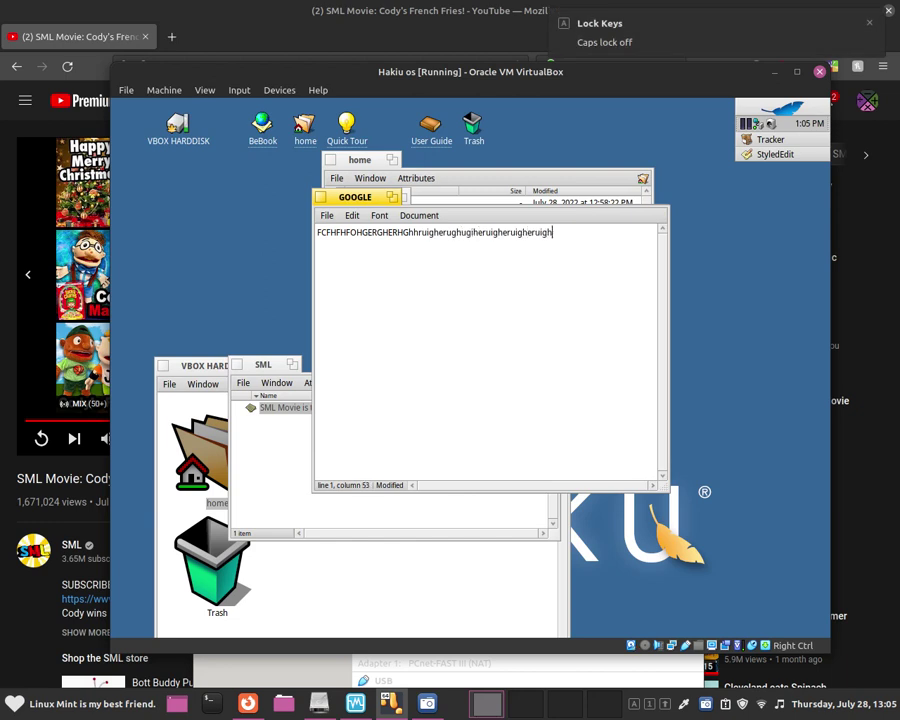
text(eruihgeuirhgueirhguiehgueirghueirhgeruihg)
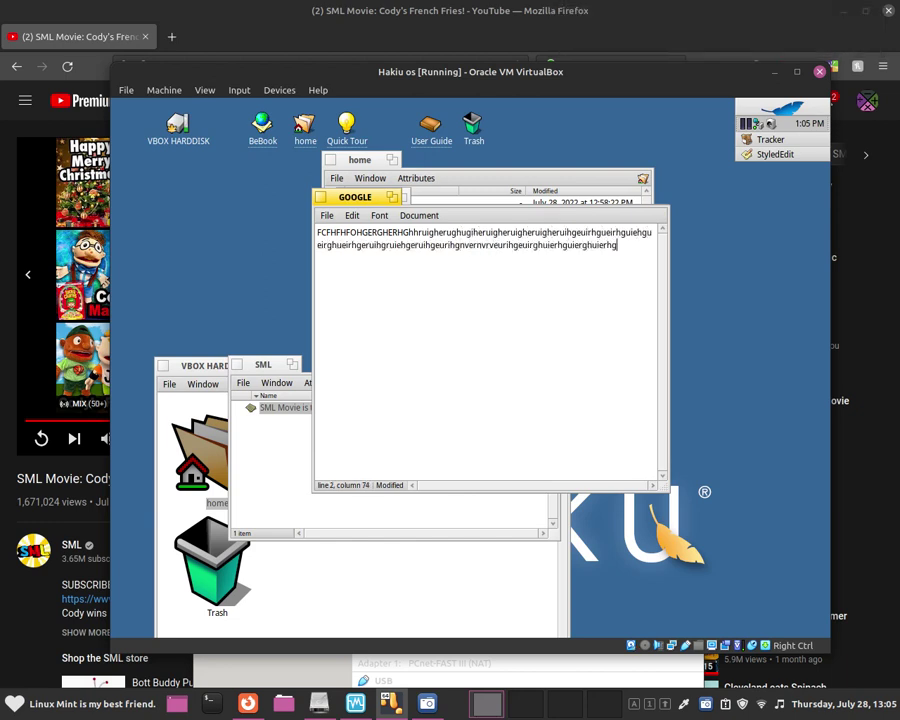
text(ruiehgeruihgeurihgnvernvrveurihgeuirghuierhguiergherghuierhguerhgerhgueirghuierghuierghueirgheuirghueirhguierhg)
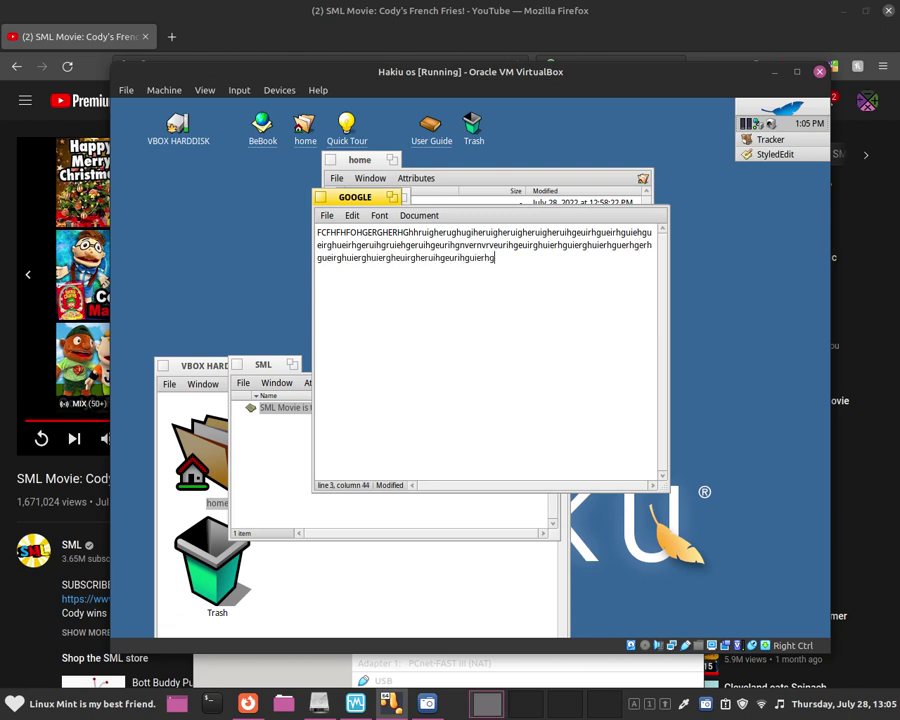
text(.gergheuirghiur)
Save the GOOGLE document, close it, then reopen it from SM2
click(326, 216)
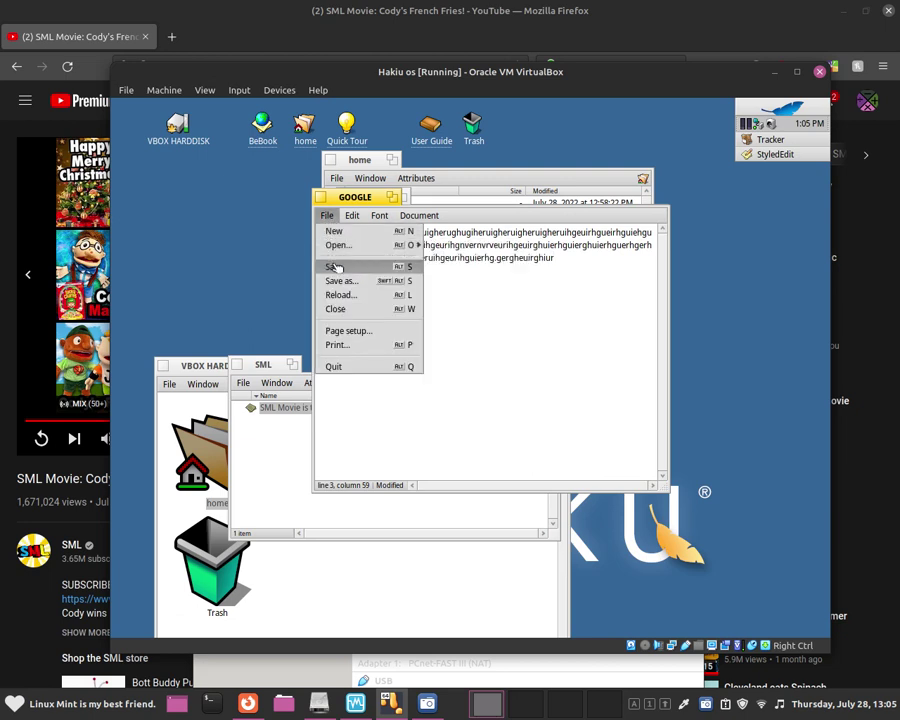
click(334, 267)
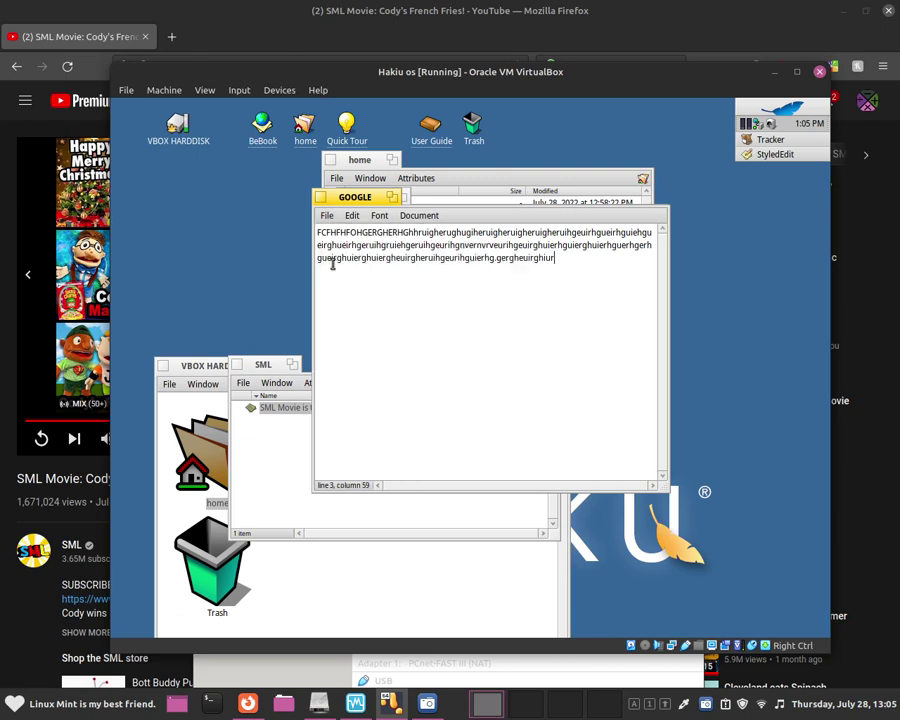
click(322, 197)
double_click(378, 238)
drag(364, 203, 418, 218)
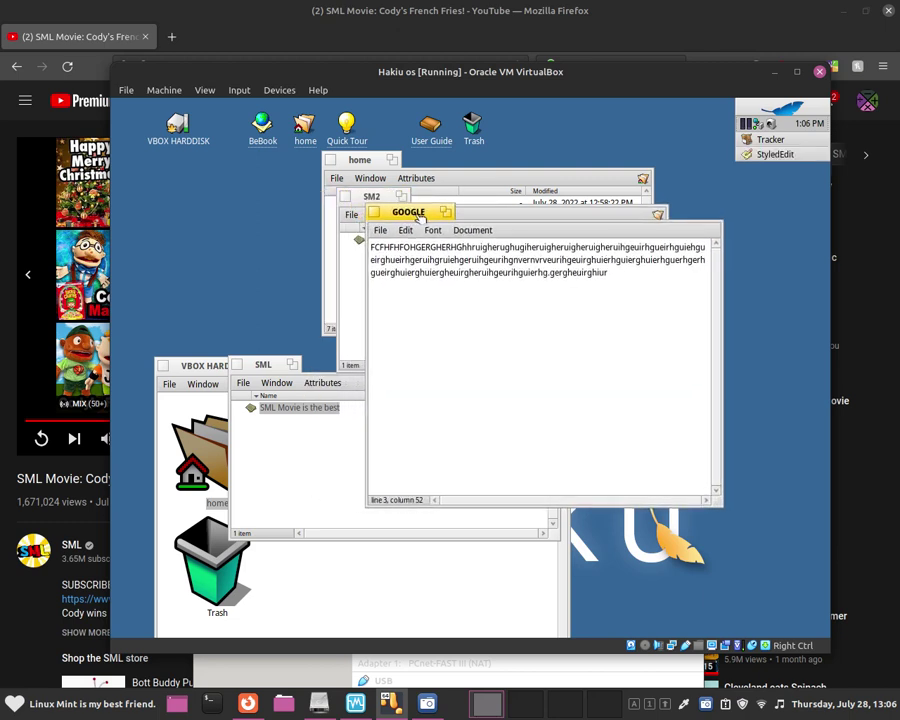
Close the GOOGLE StyledEdit document and then the SM2 folder window with Alt+W
click(676, 328)
double_click(575, 272)
click(602, 287)
drag(410, 211, 418, 240)
key(alt+w)
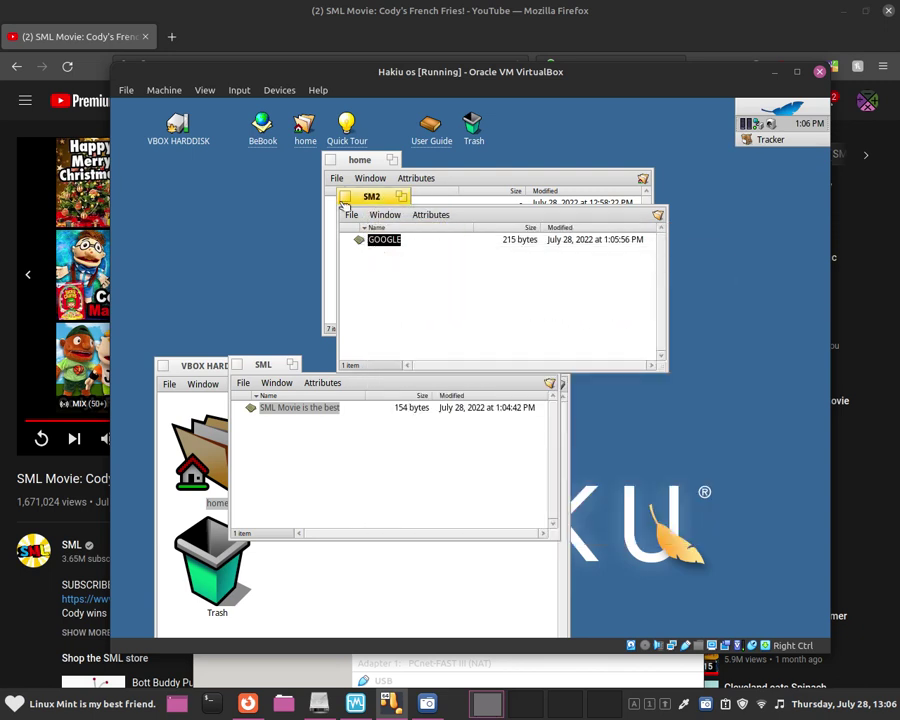
key(alt+w)
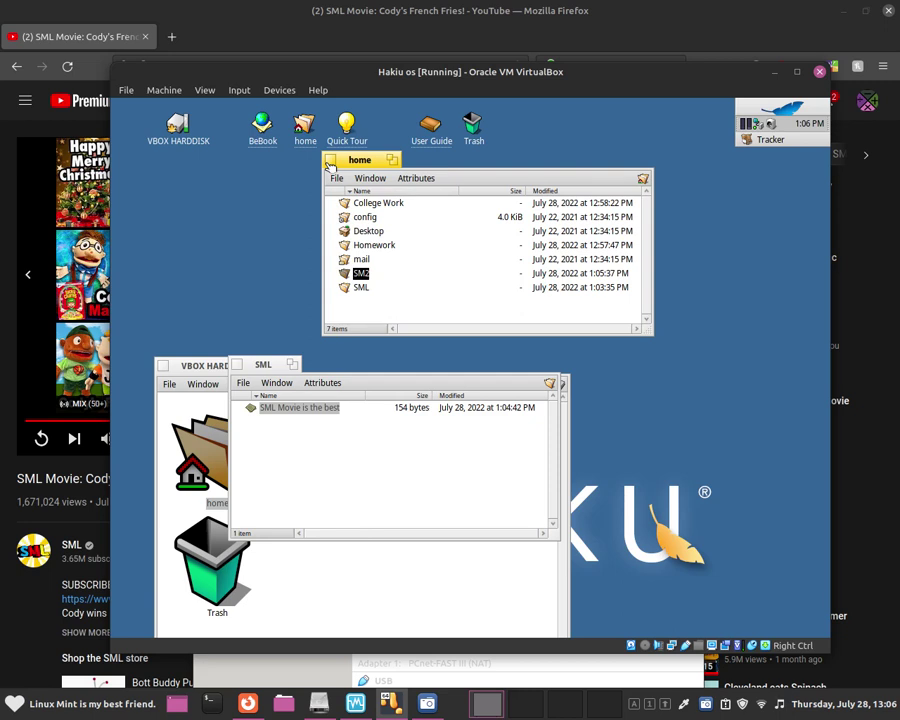
Close the home and SML windows, then reopen home from VBOX HARDDISK
click(330, 163)
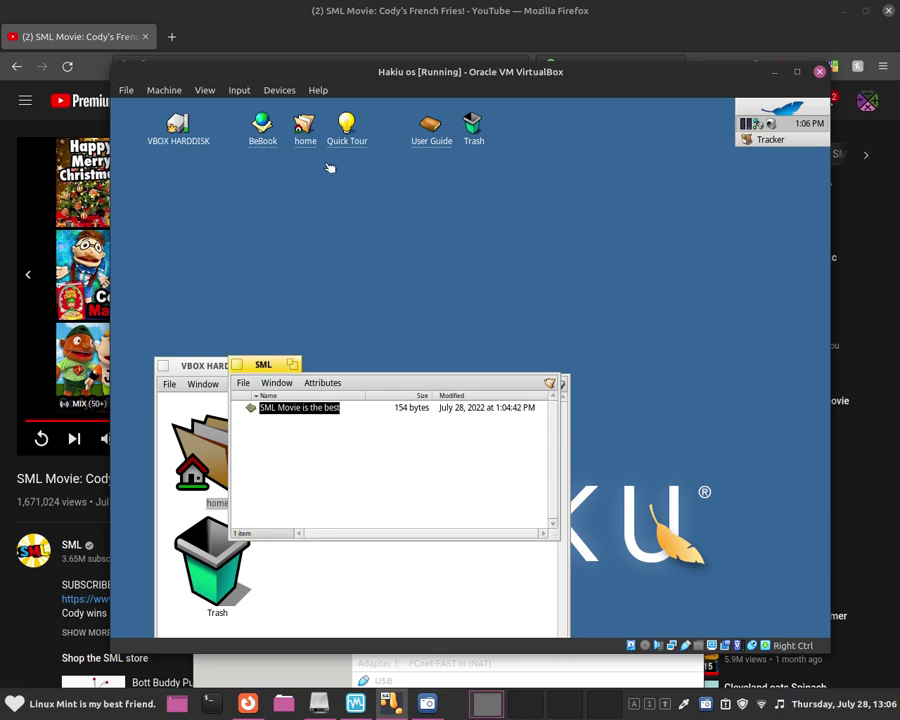
click(241, 366)
drag(241, 366, 315, 240)
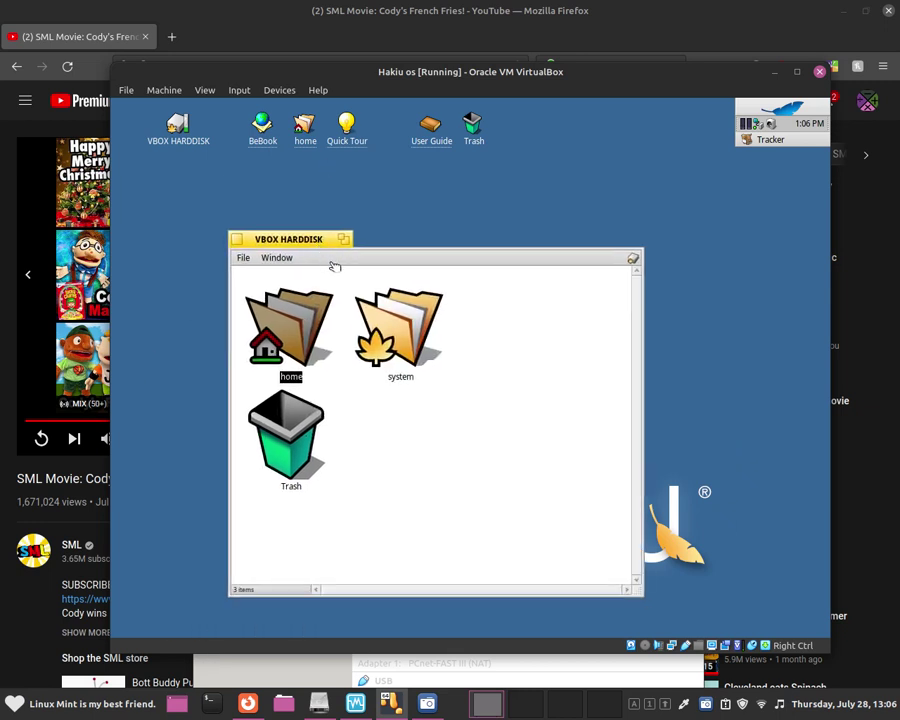
double_click(330, 313)
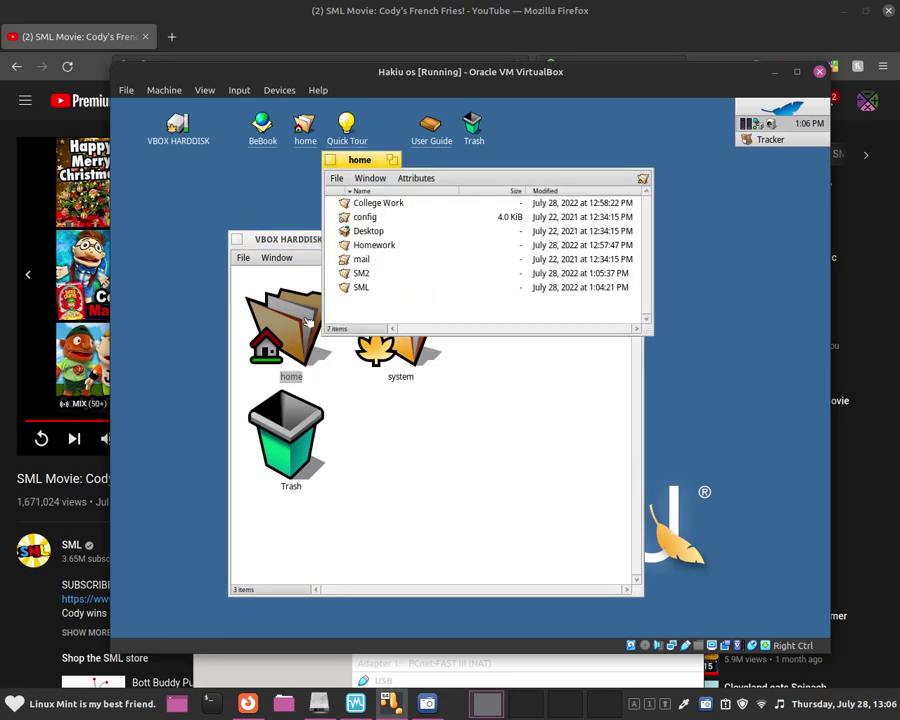
Open the SML folder and select the file 'SML Movie is the best'
double_click(362, 288)
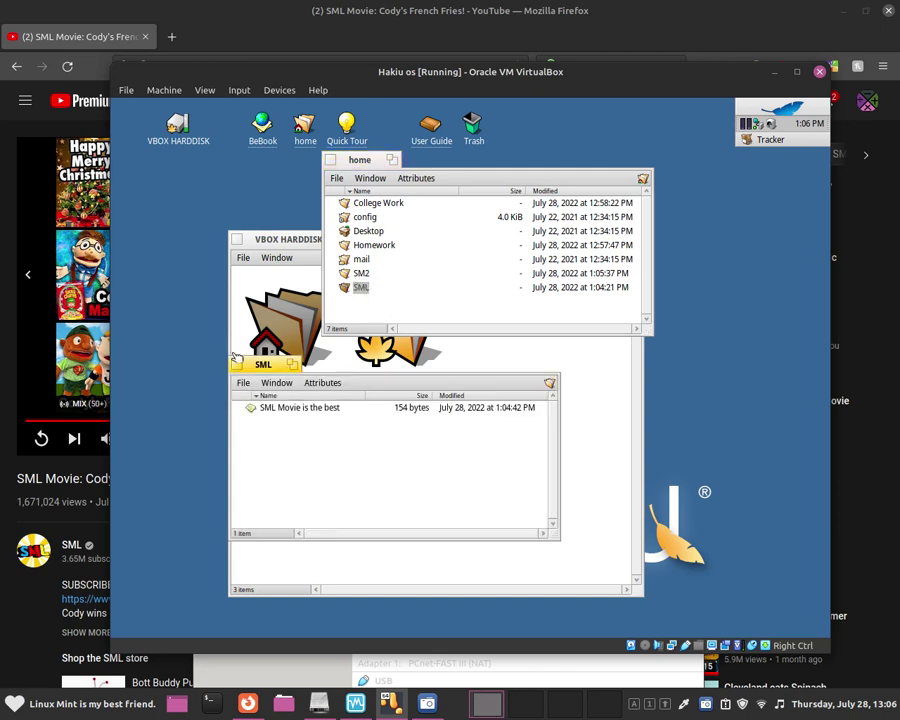
drag(258, 364, 305, 290)
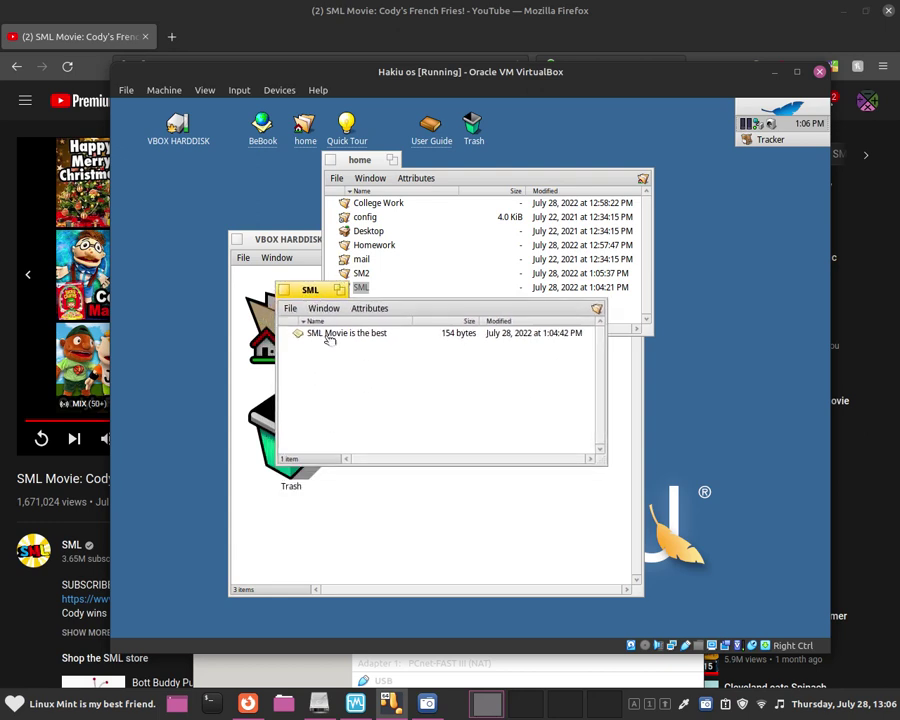
click(328, 336)
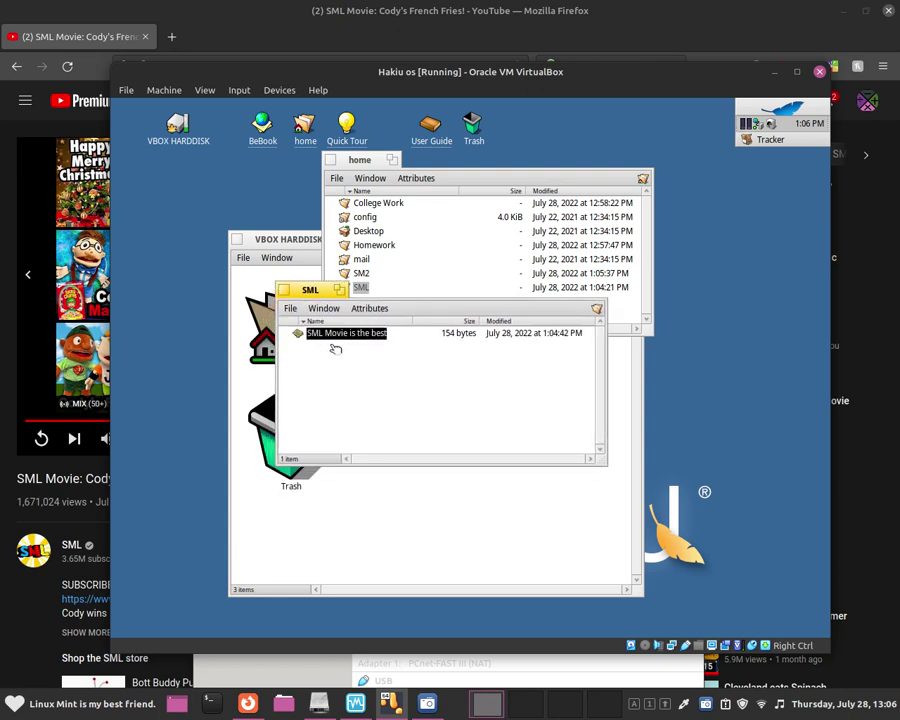
click(292, 310)
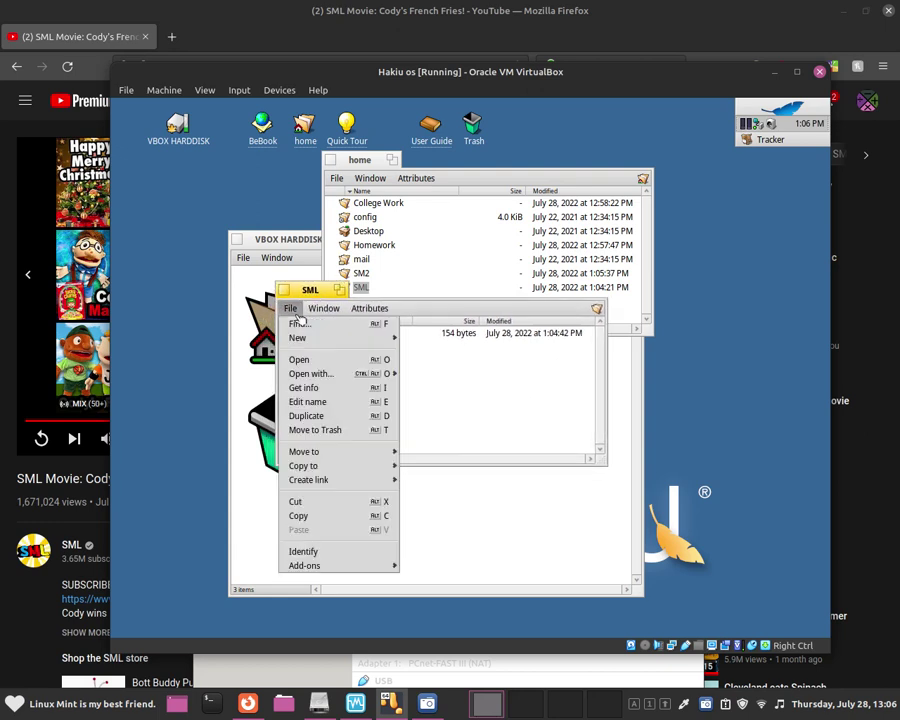
Move 'SML Movie is the best' to the Trash, then close the empty SML window
mouse_move(375, 452)
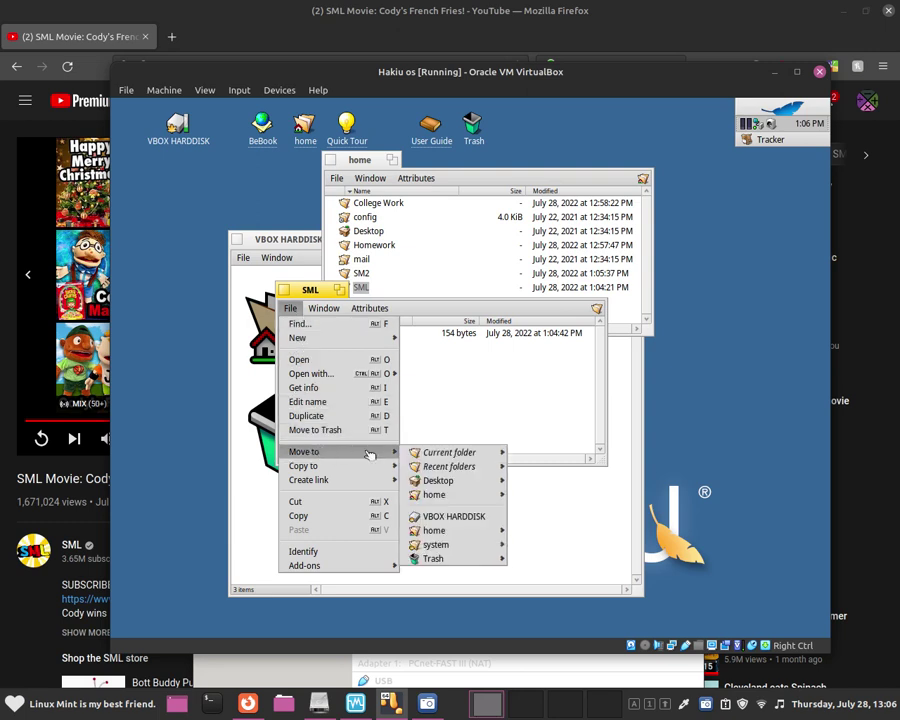
click(437, 559)
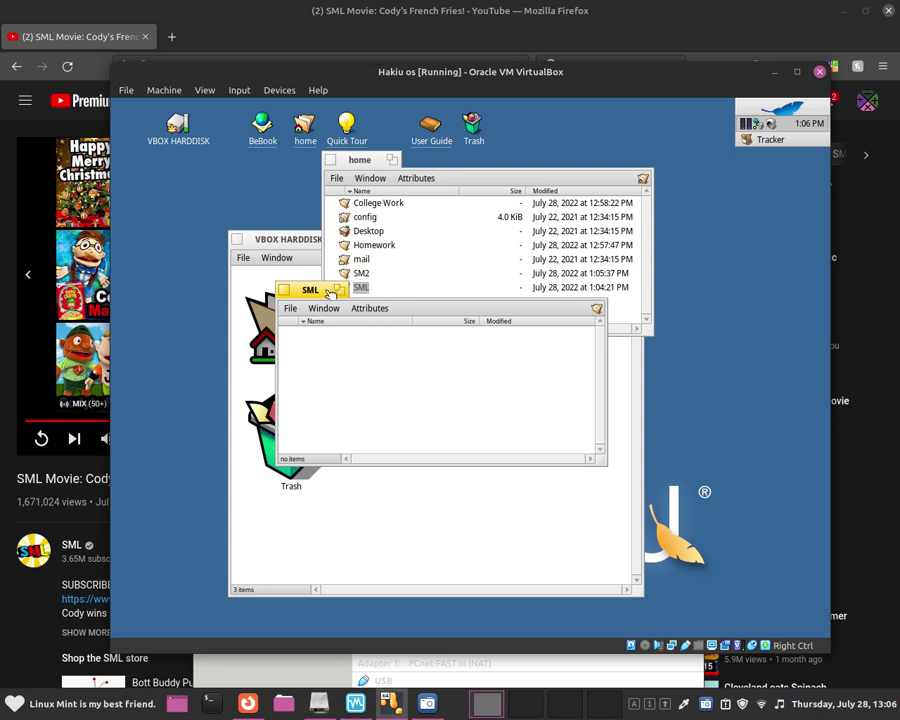
drag(330, 293, 343, 336)
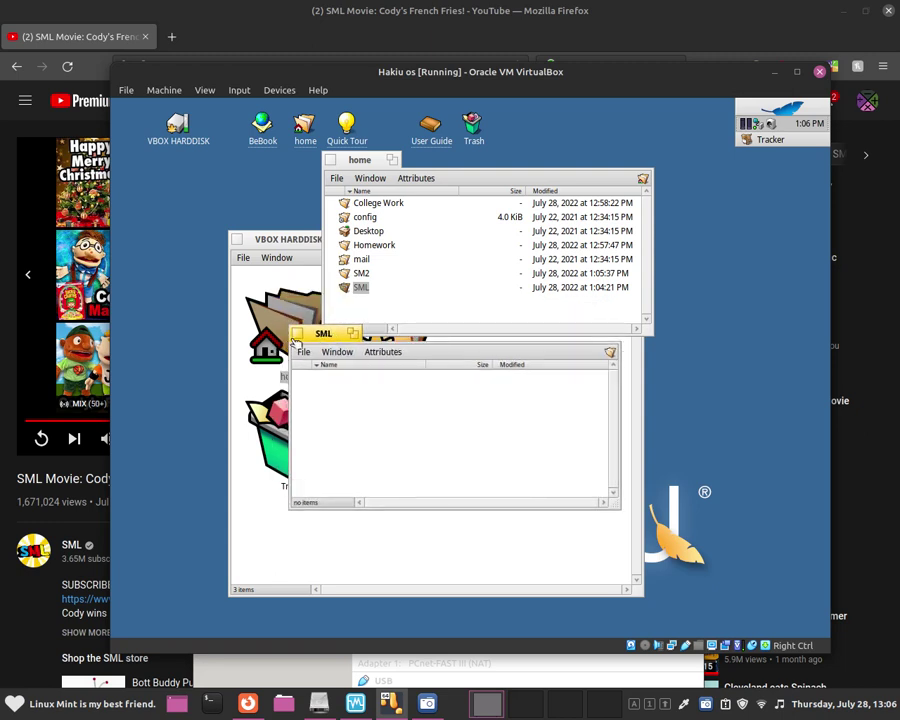
click(297, 337)
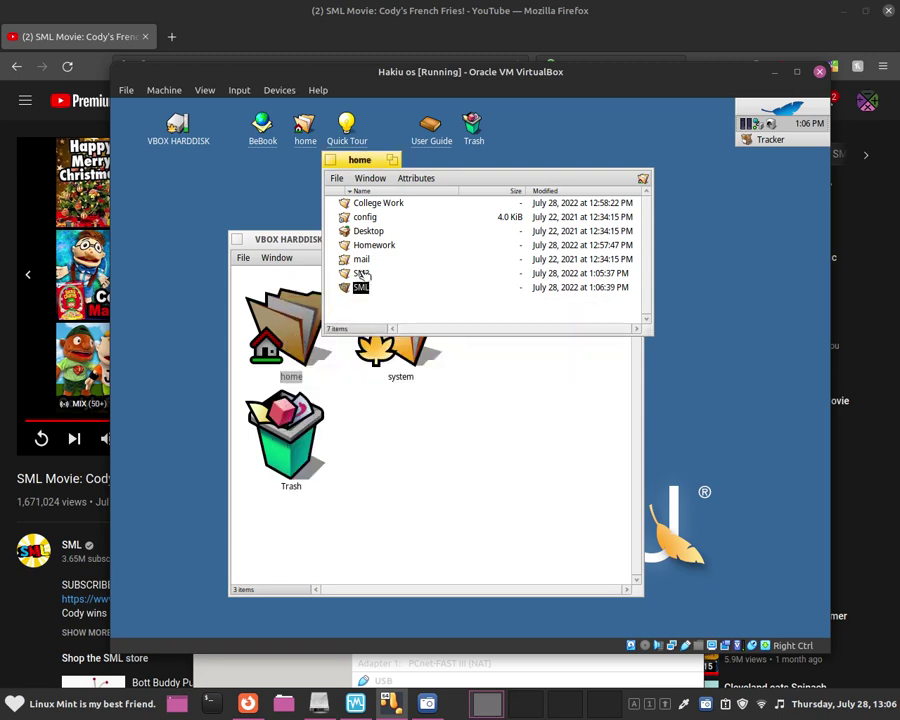
Browse the SM2 folder's action menus without choosing any command
click(361, 274)
click(337, 178)
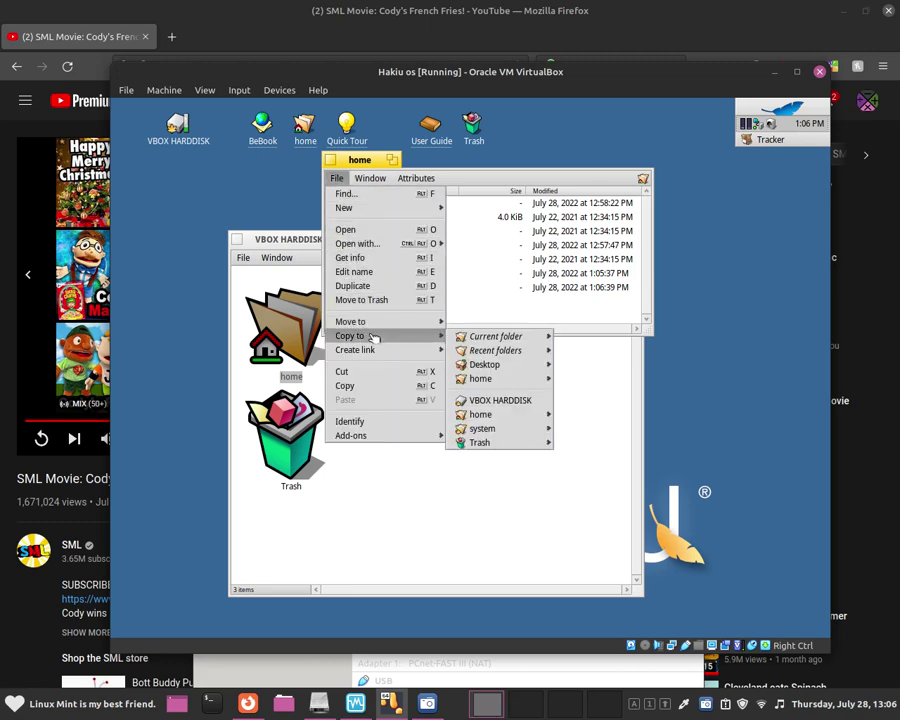
mouse_move(365, 322)
mouse_move(502, 431)
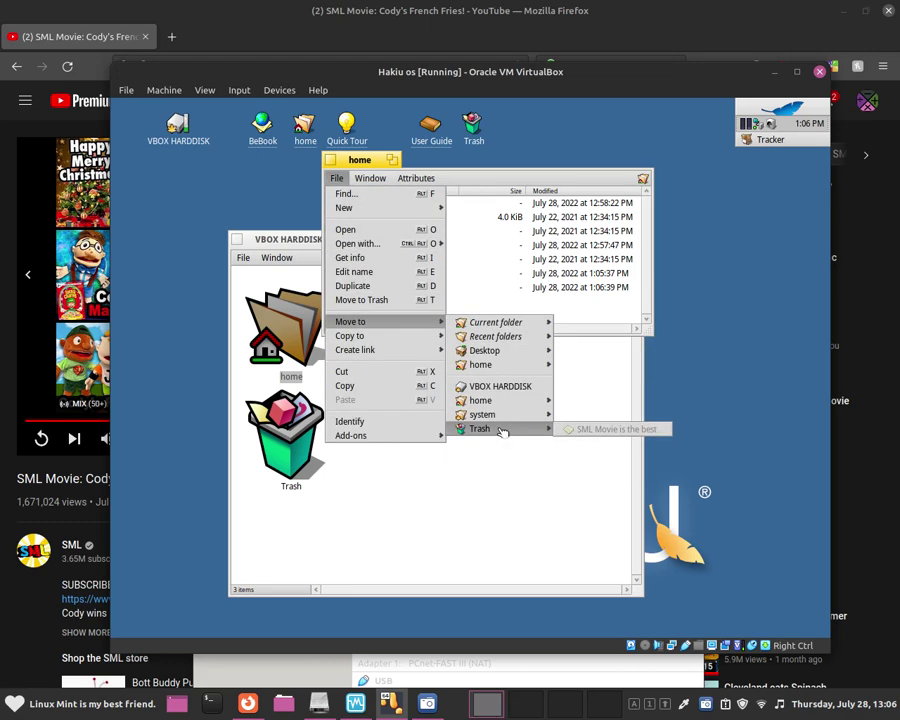
click(360, 176)
click(362, 274)
right_click(362, 274)
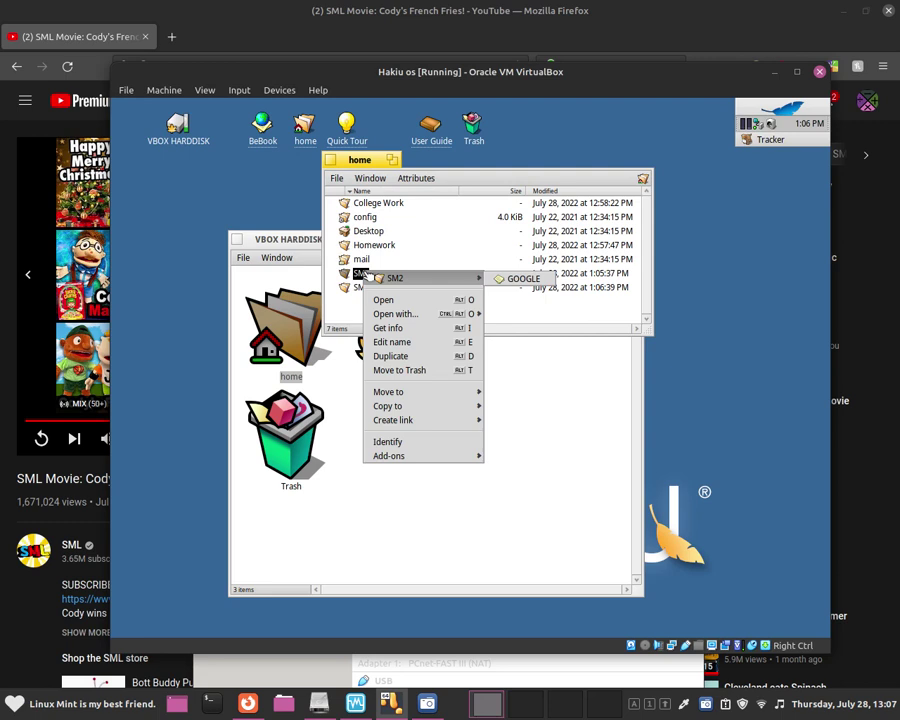
mouse_move(395, 392)
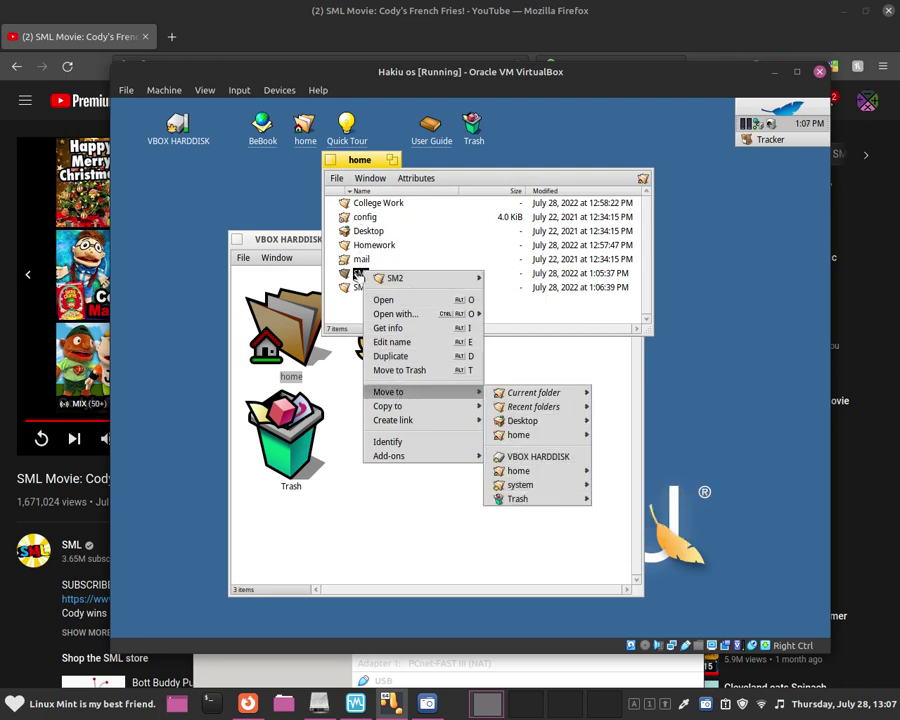
click(356, 274)
Cancel an accidental rename of SM2, send SM2 to the Trash, and close home
key(BackSpace)
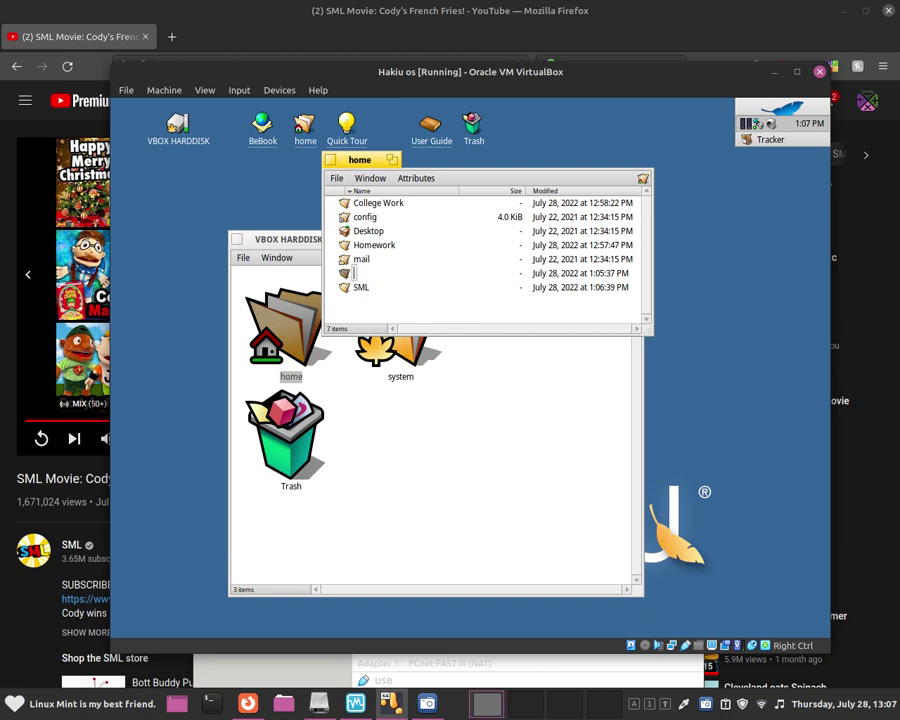
click(343, 279)
key(Delete)
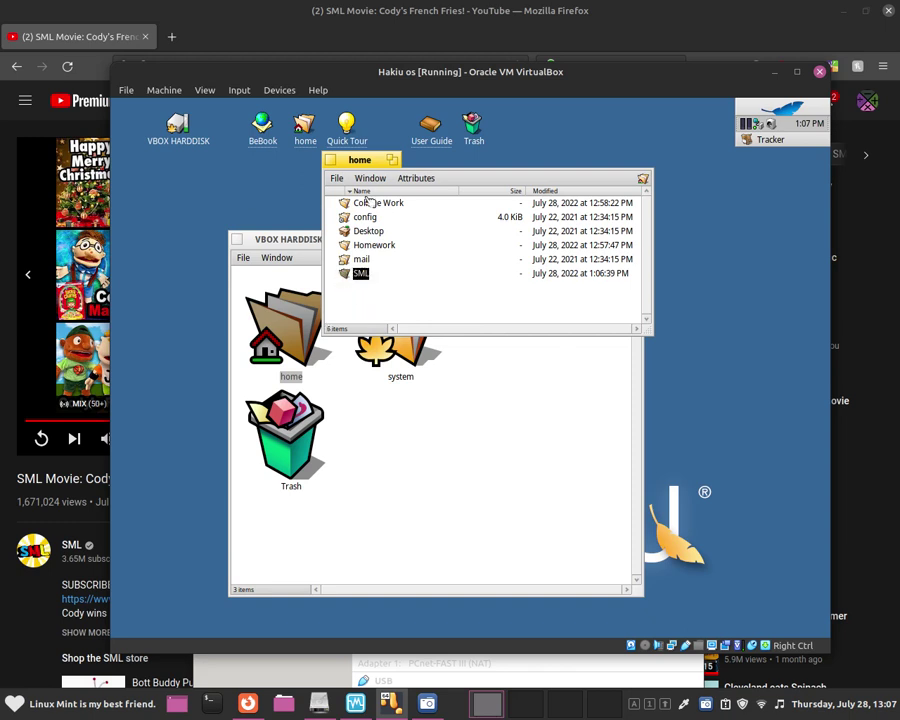
drag(357, 166, 491, 249)
click(464, 241)
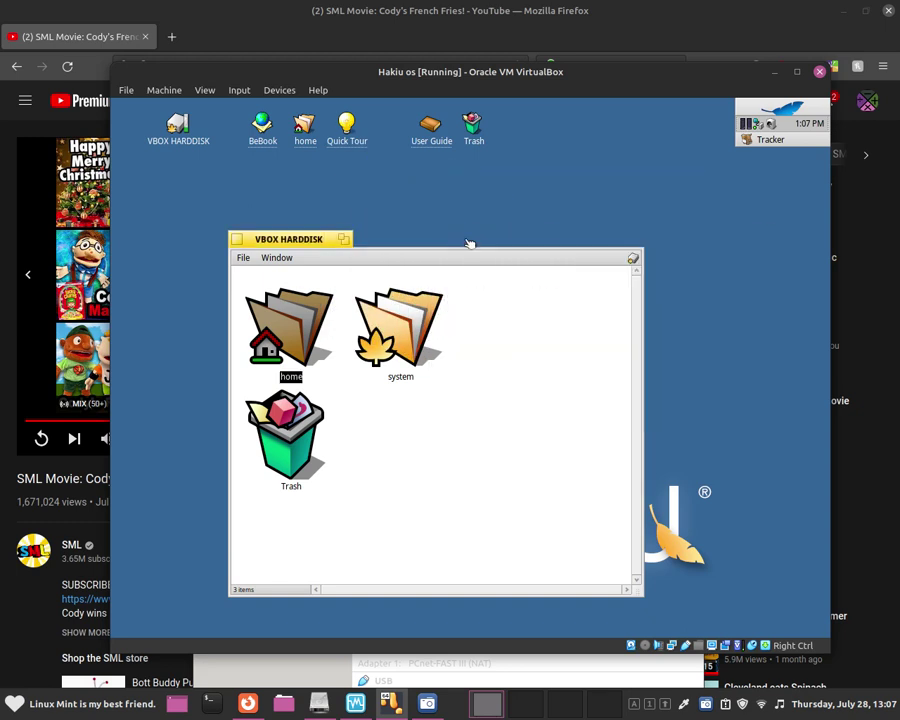
Open the Trash, empty it of SM2 and the movie file, and close it
double_click(305, 437)
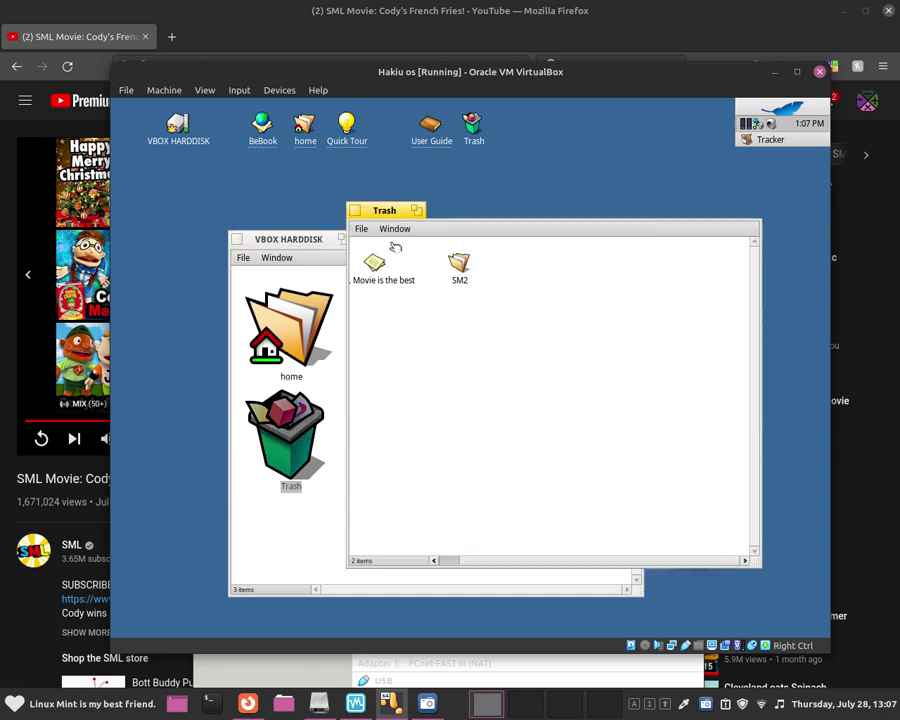
drag(388, 213, 259, 149)
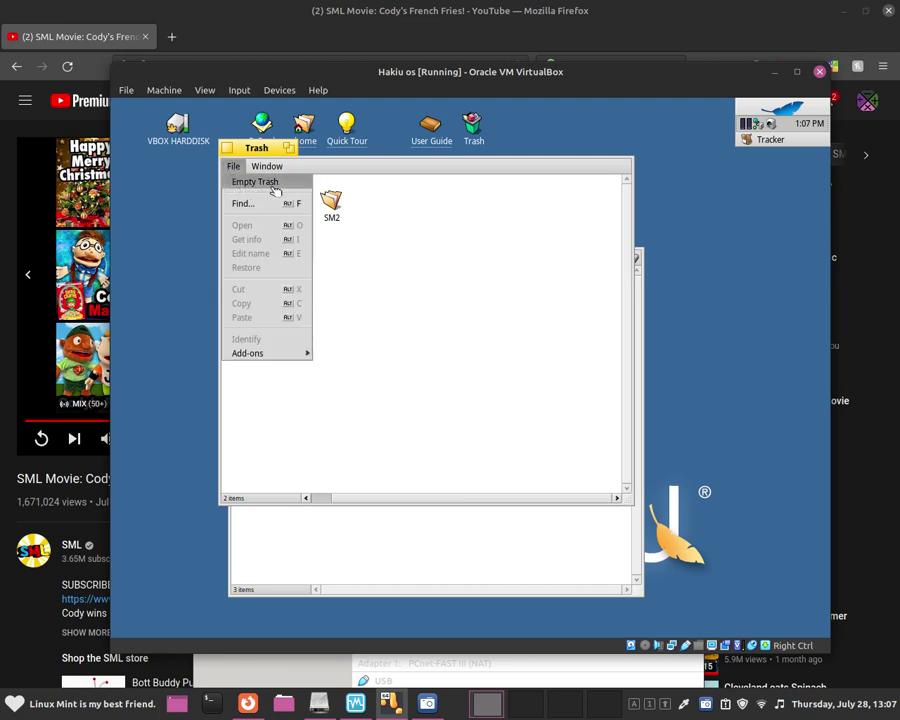
click(275, 183)
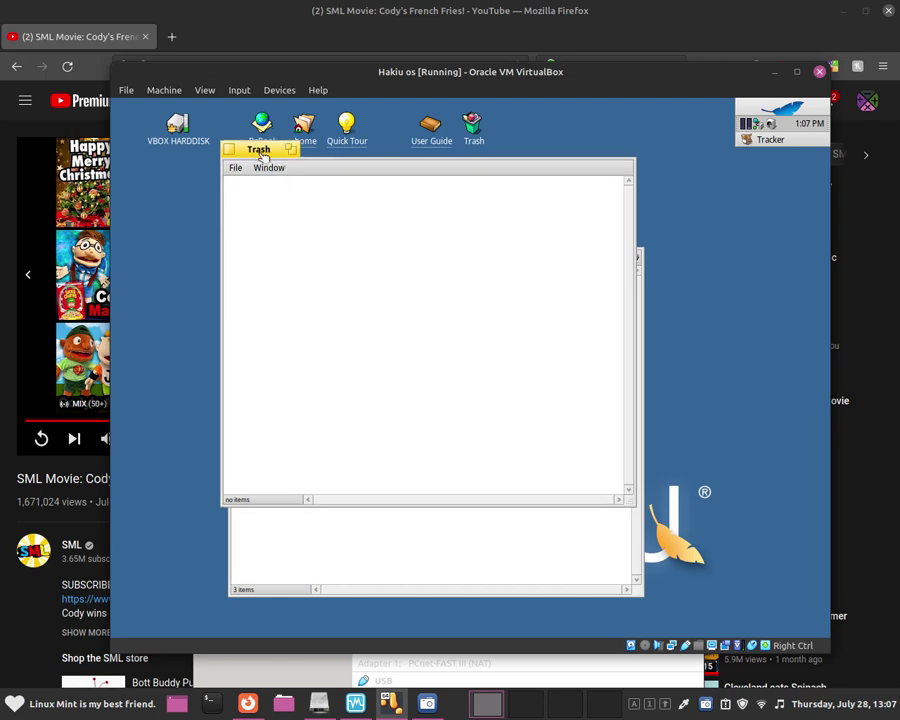
drag(259, 152, 403, 199)
click(370, 194)
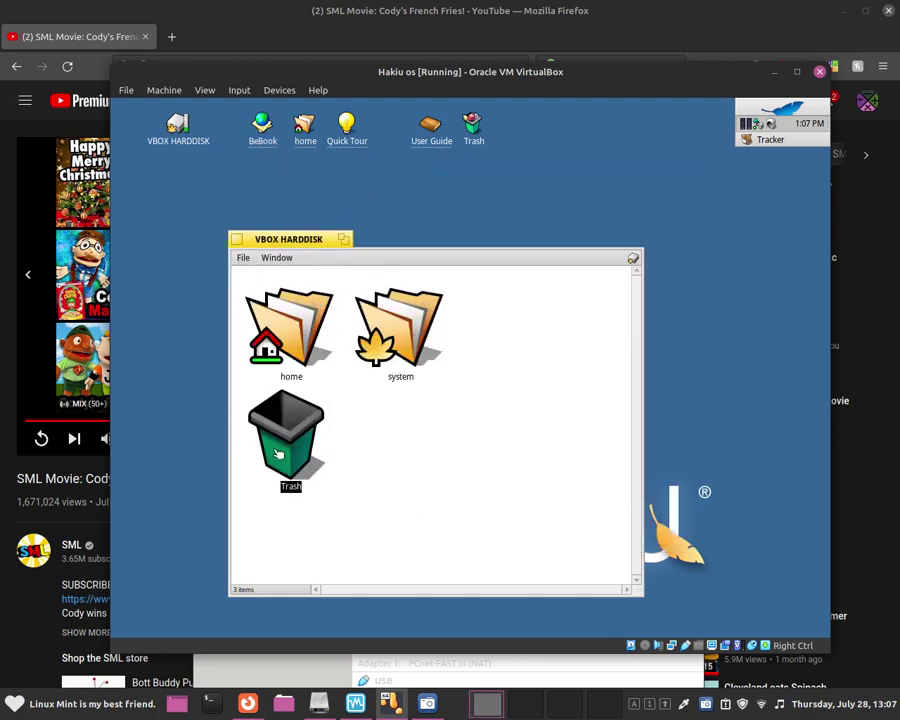
click(345, 462)
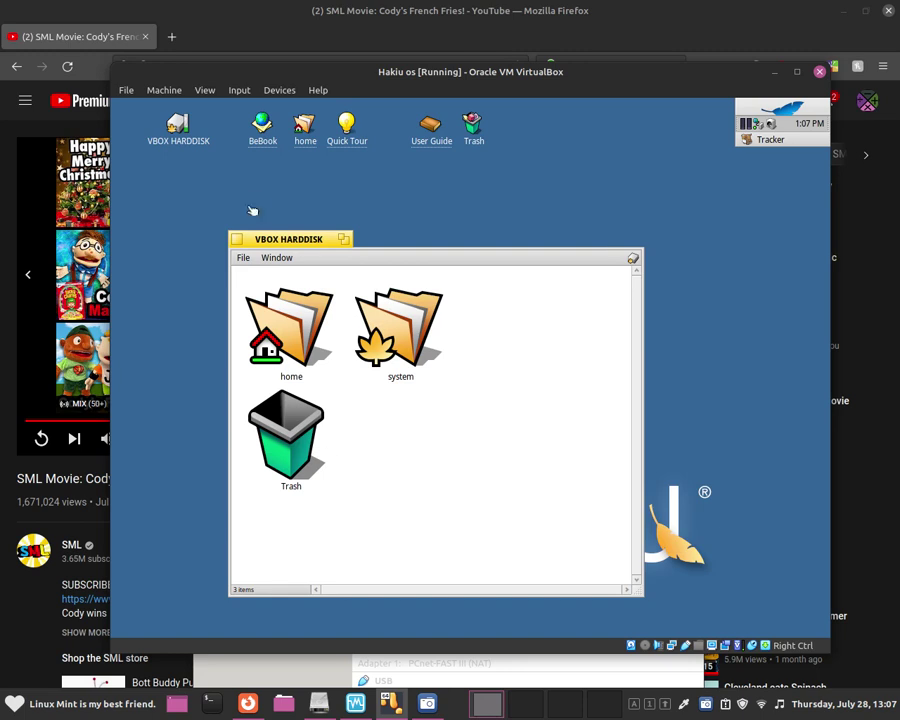
Open the system folder and scroll through its contents
double_click(362, 340)
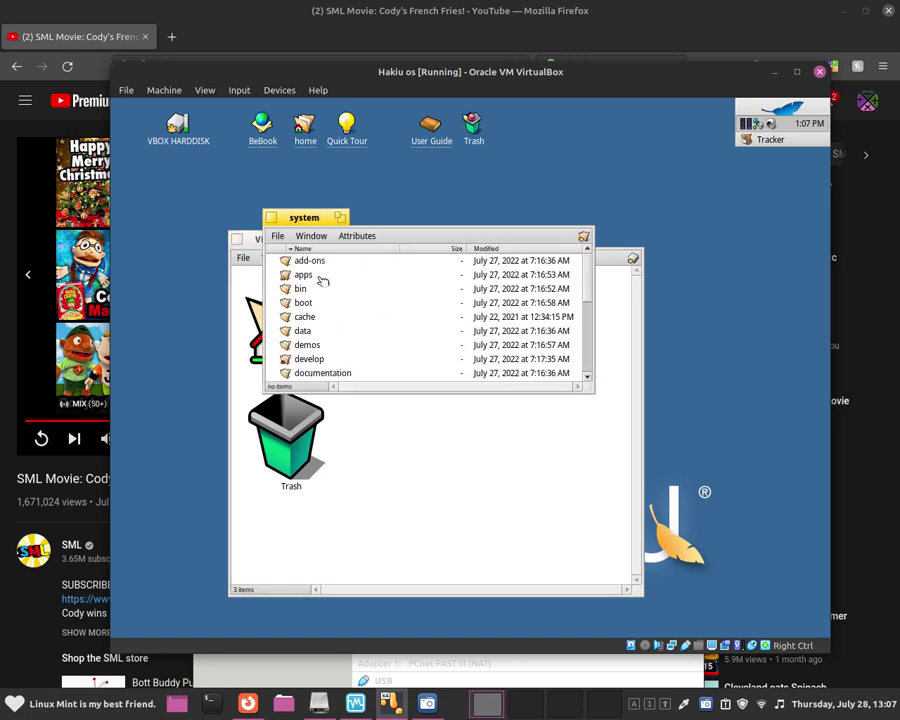
scroll(305, 287, down, 5)
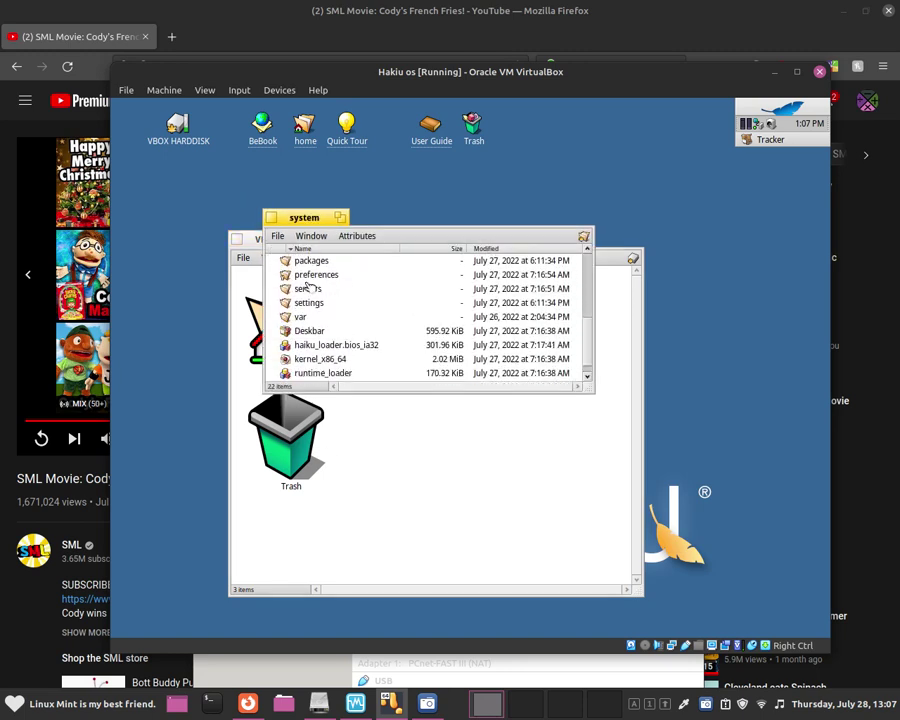
scroll(310, 286, up, 4)
scroll(316, 285, down, 4)
scroll(318, 286, up, 3)
scroll(320, 286, up, 3)
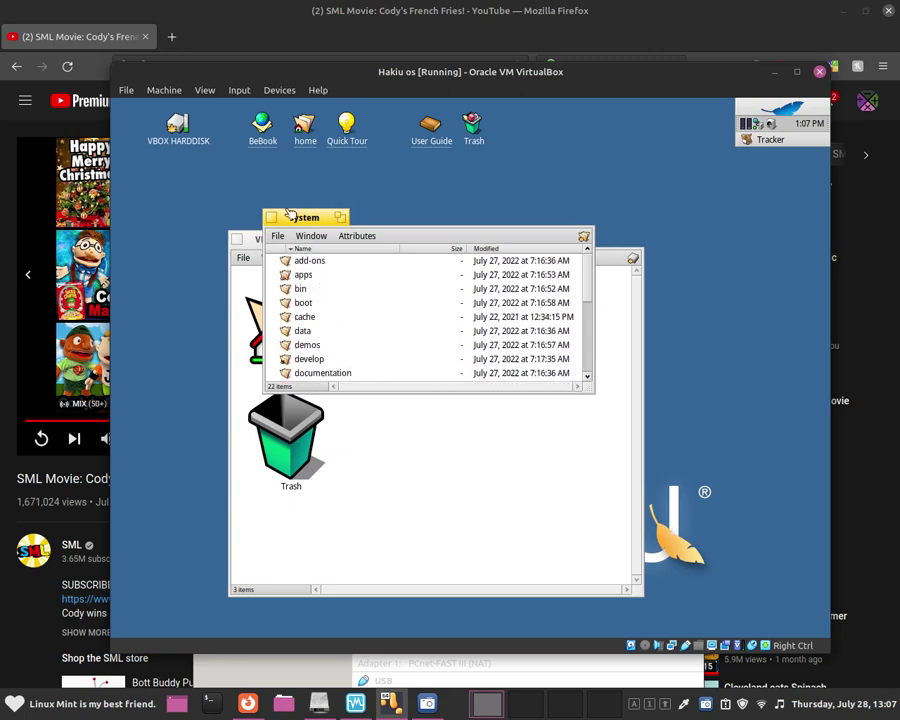
drag(290, 216, 374, 252)
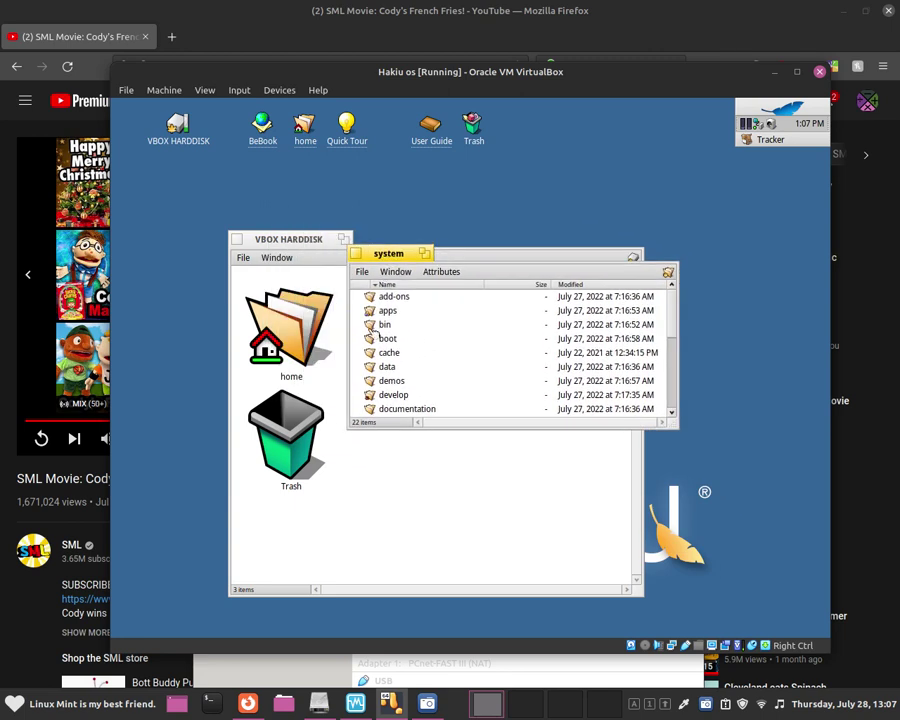
Open documentation, then close the documentation, system and VBOX HARDDISK windows
double_click(409, 410)
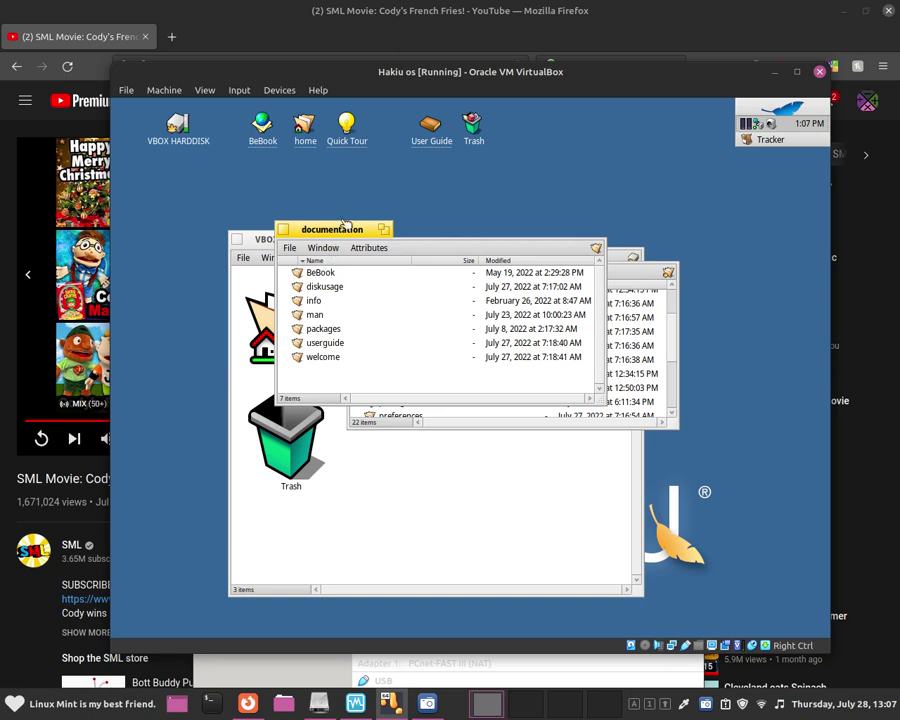
drag(357, 240, 526, 313)
click(452, 302)
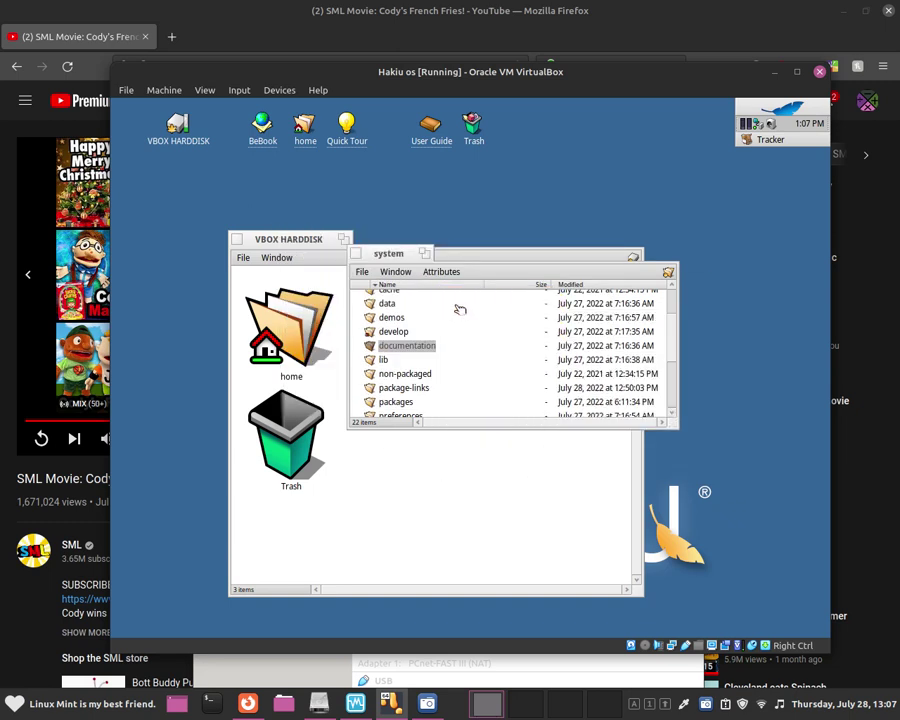
click(356, 256)
click(356, 256)
drag(323, 240, 420, 236)
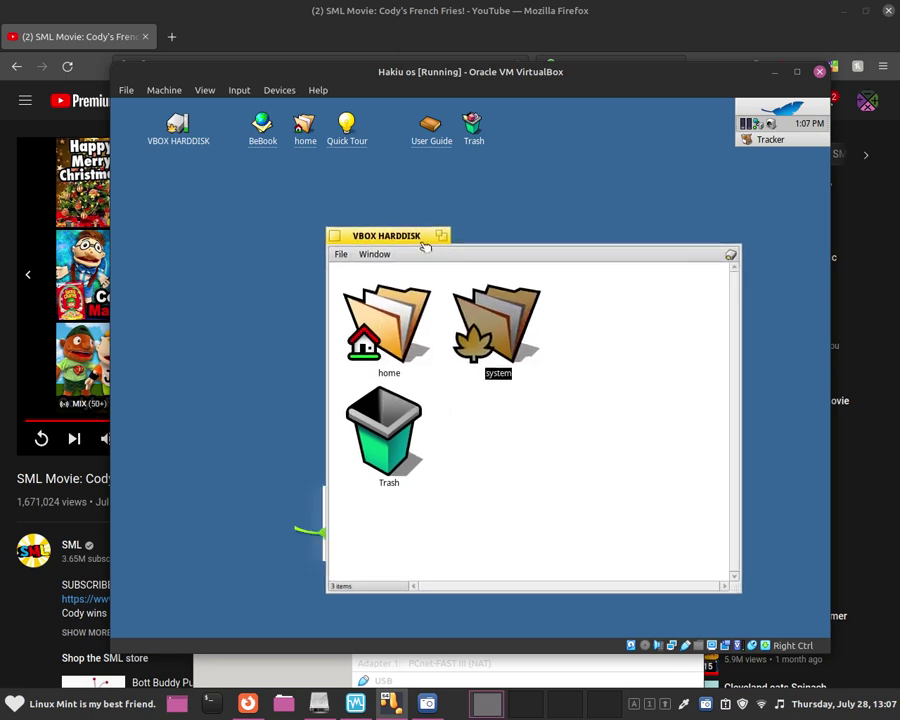
click(333, 237)
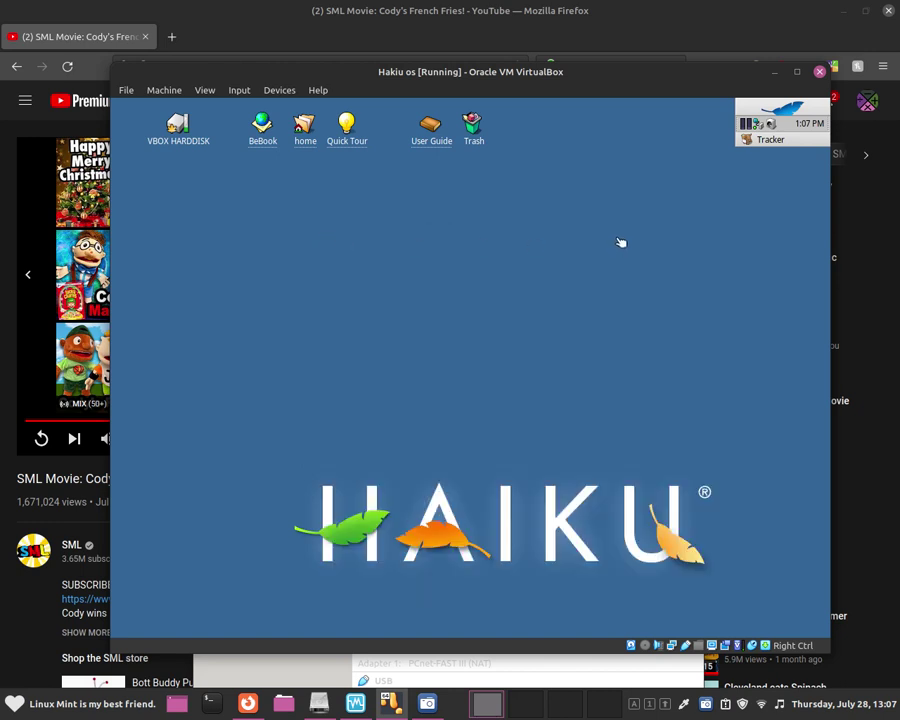
Reopen and close the home folder and the empty Trash, then open the Deskbar leaf menu
click(303, 124)
click(320, 184)
double_click(304, 126)
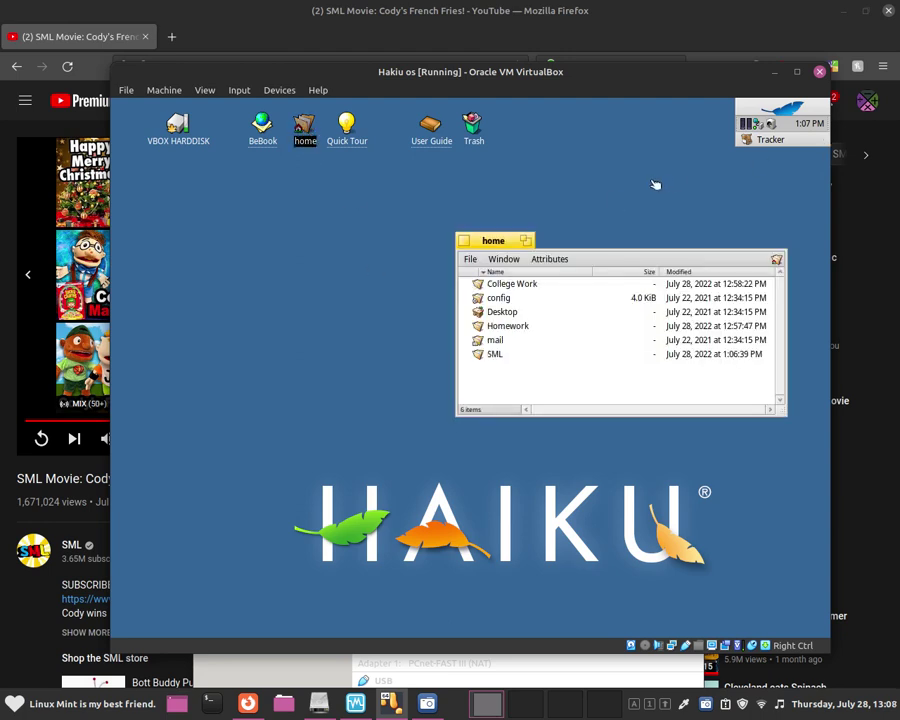
click(464, 240)
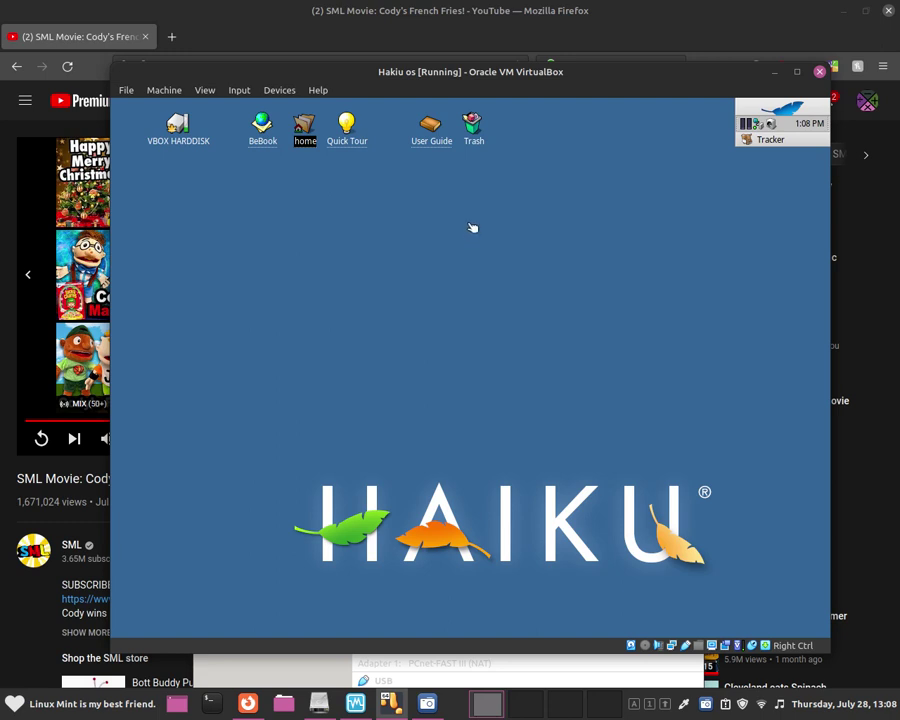
double_click(473, 123)
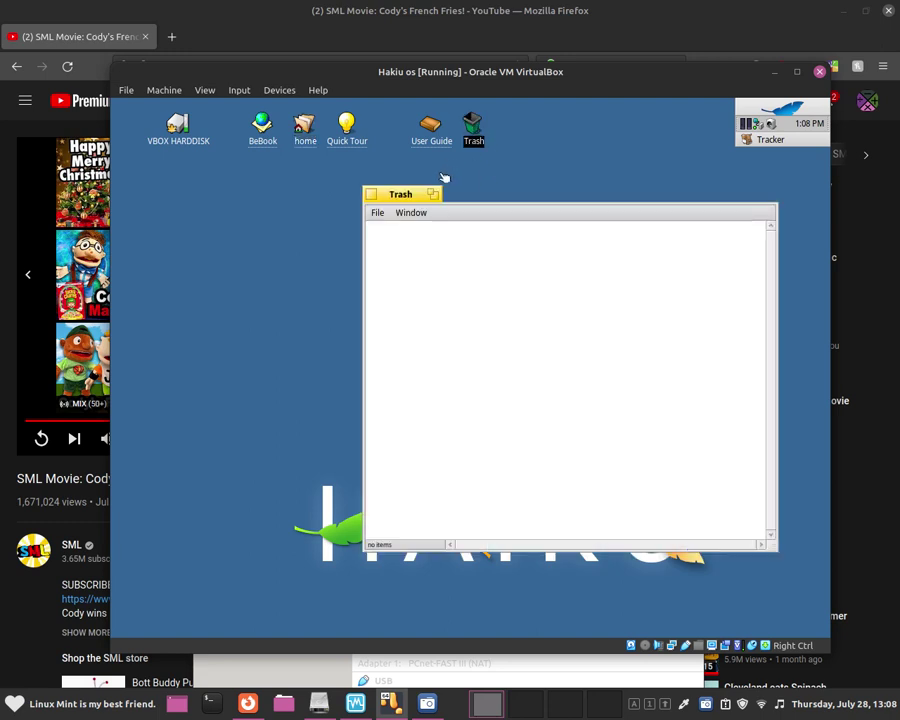
click(376, 196)
click(790, 108)
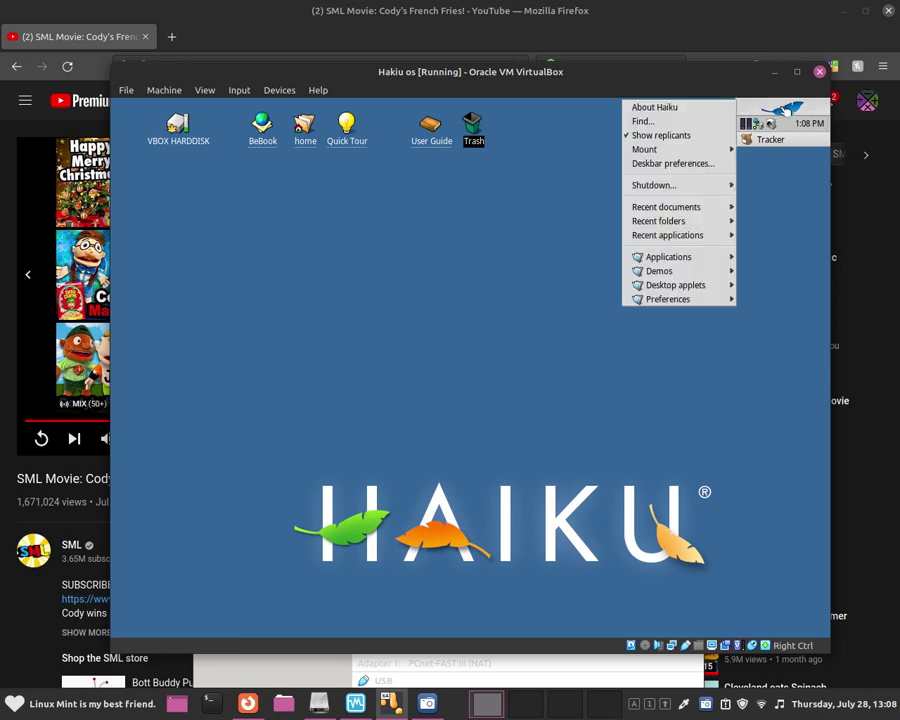
Open the recent document HelloWork ('Hello world.') in StyledEdit and close it
mouse_move(668, 190)
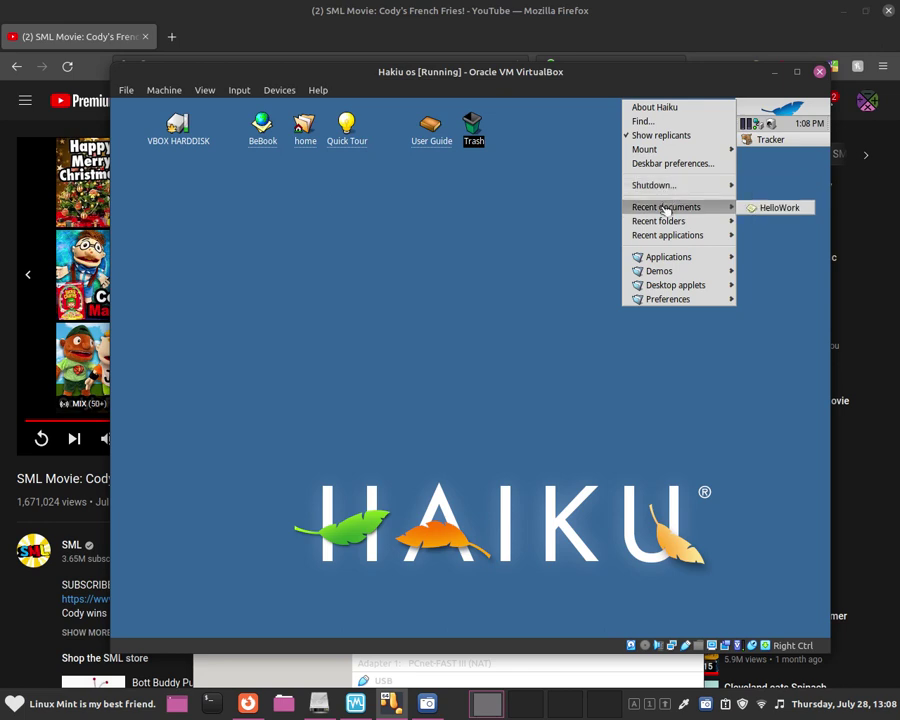
click(805, 208)
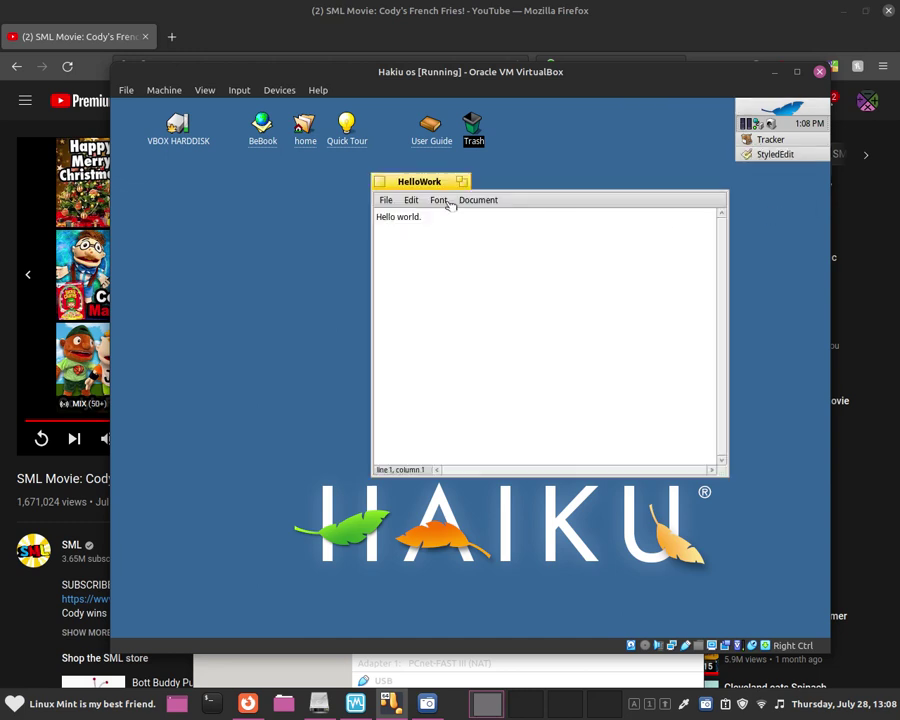
click(380, 182)
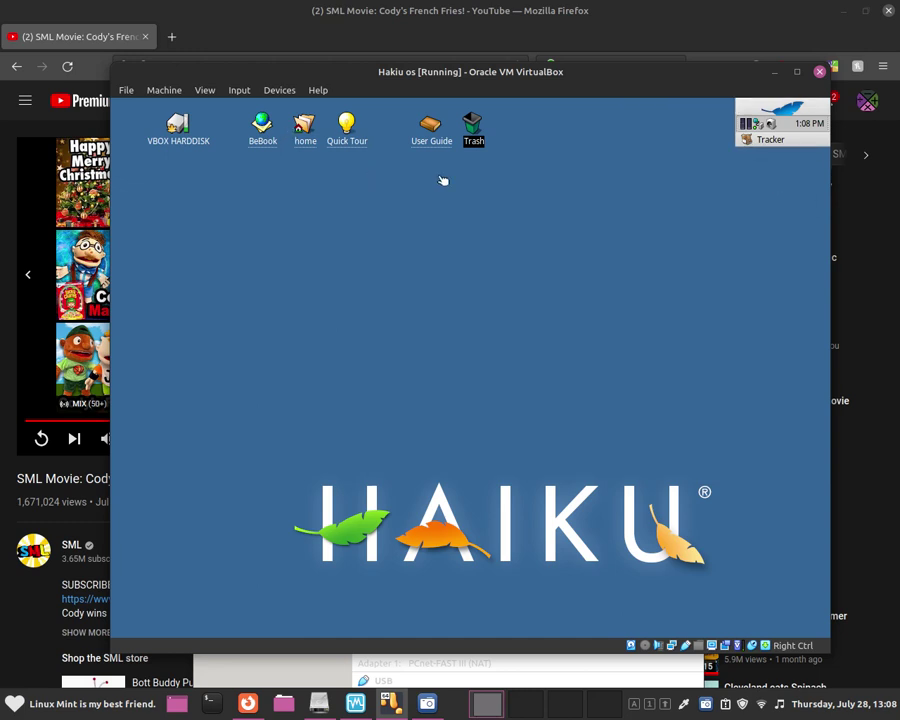
Reopen the Deskbar menu and review Recent folders and Recent applications
click(824, 108)
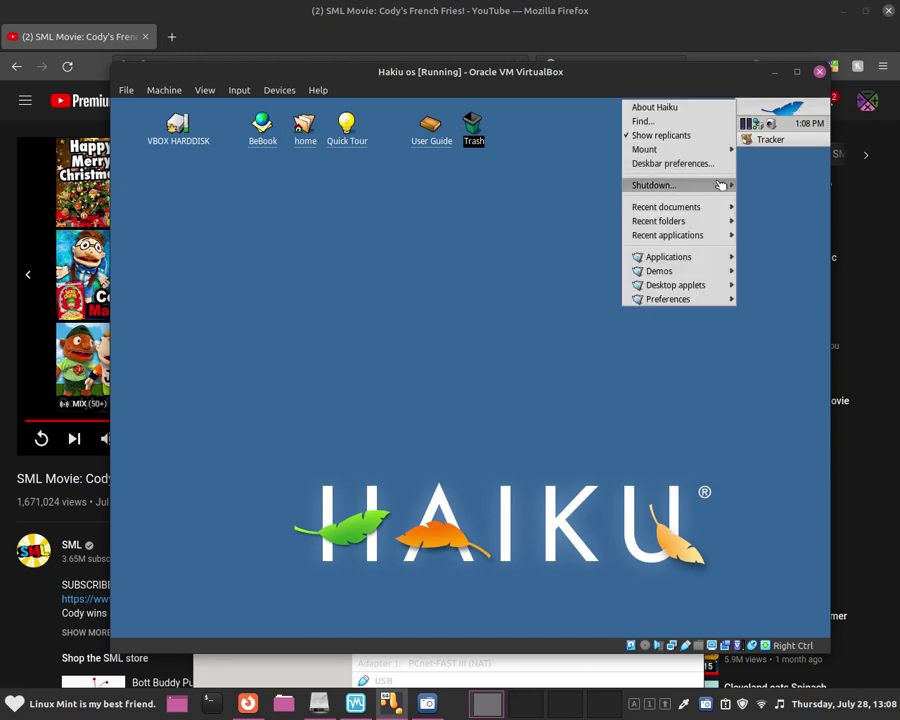
mouse_move(712, 208)
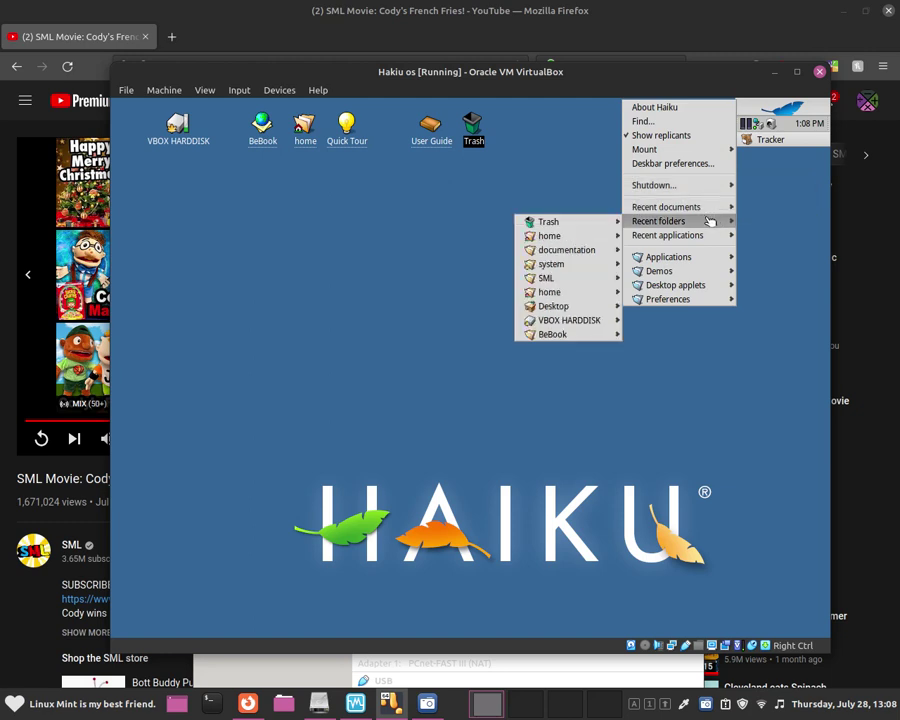
mouse_move(595, 240)
mouse_move(638, 237)
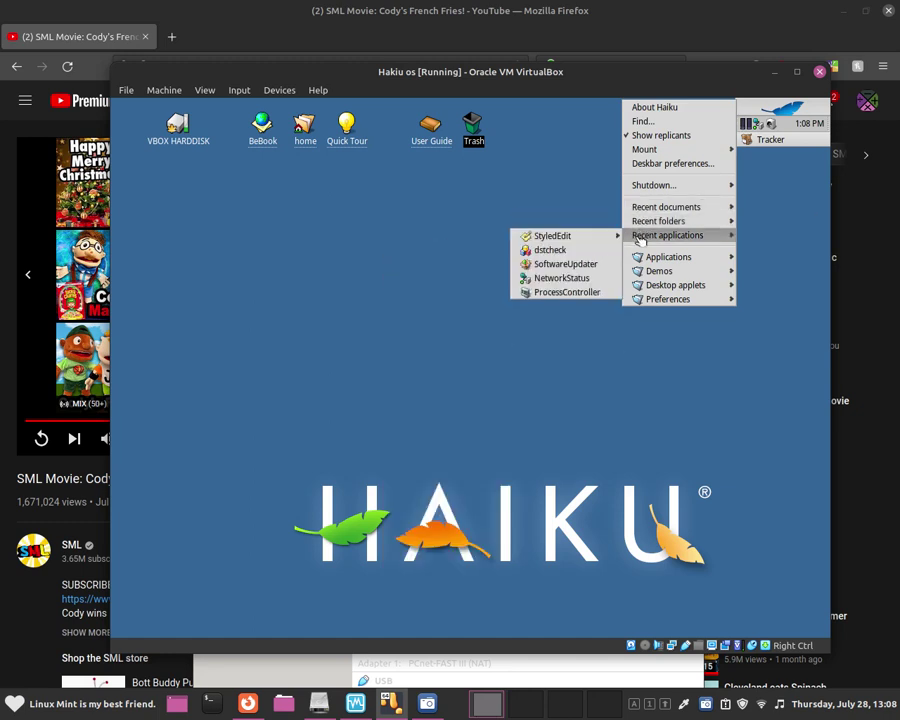